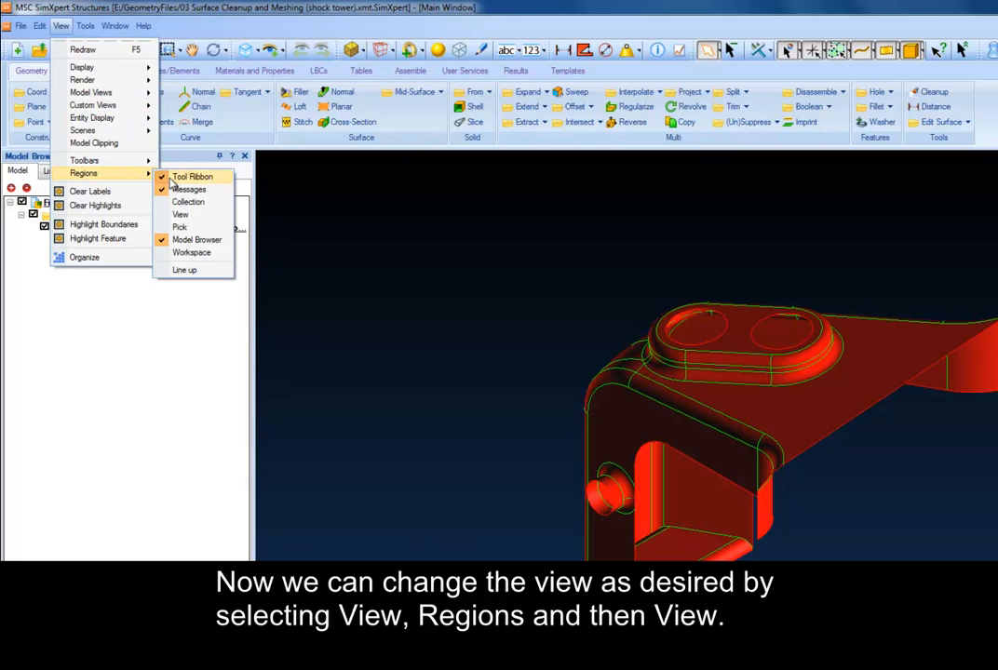
- Display the View region and switch to the Right-Frt view, focusing on the closely spaced edges at the bend
left_click(182, 216)
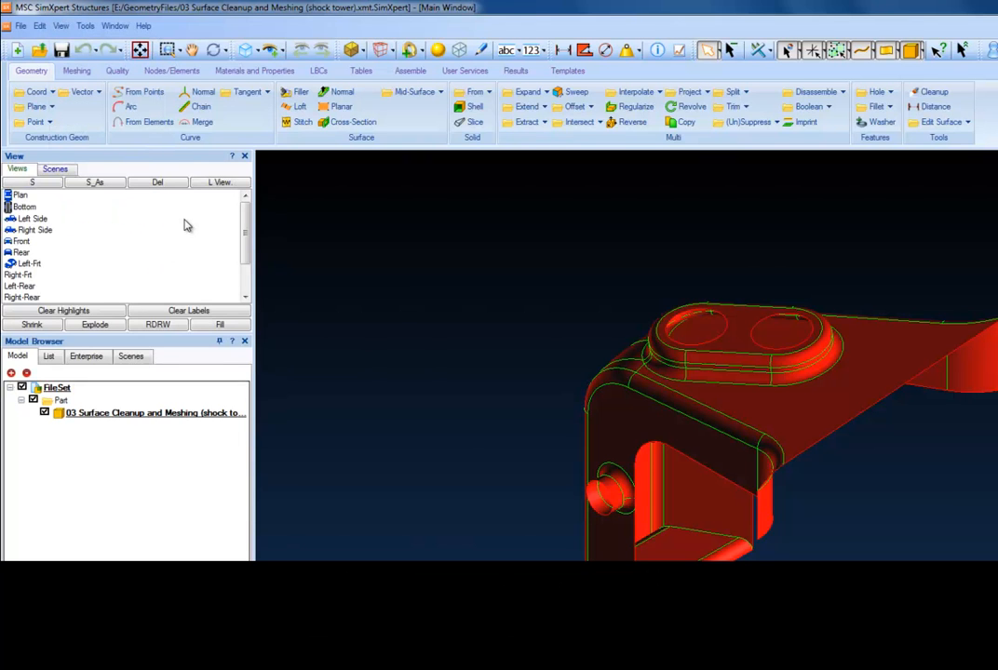
left_click(22, 276)
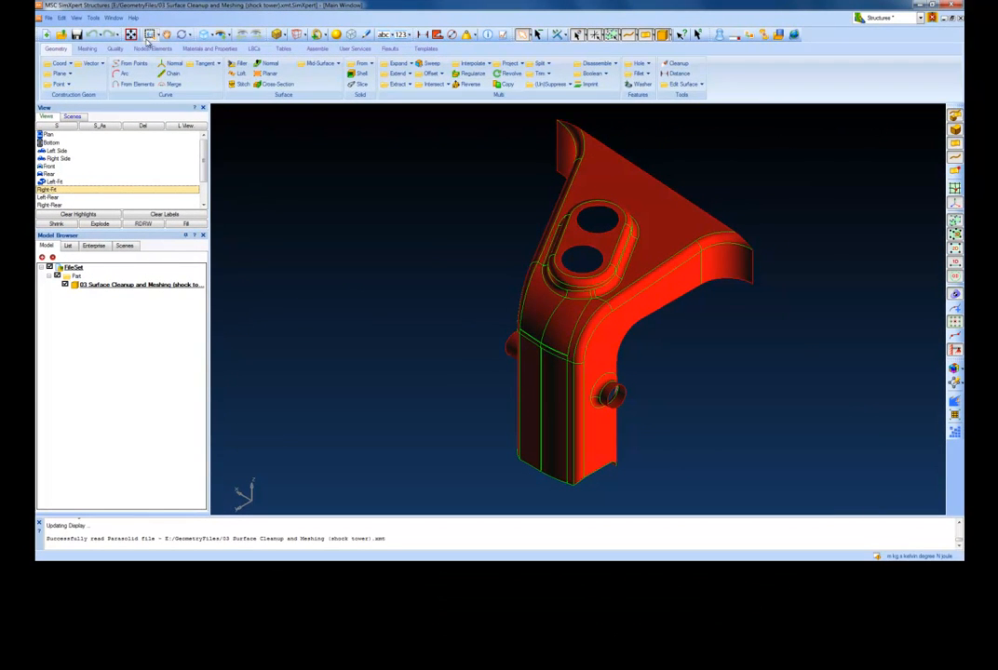
left_click(148, 35)
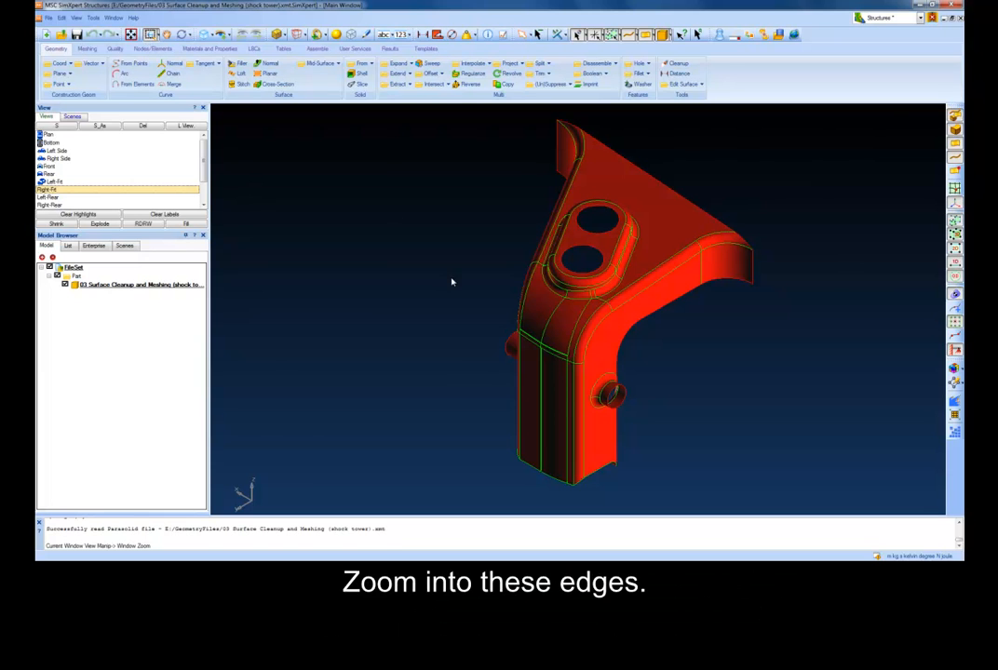
left_click_drag(531, 346, 589, 405)
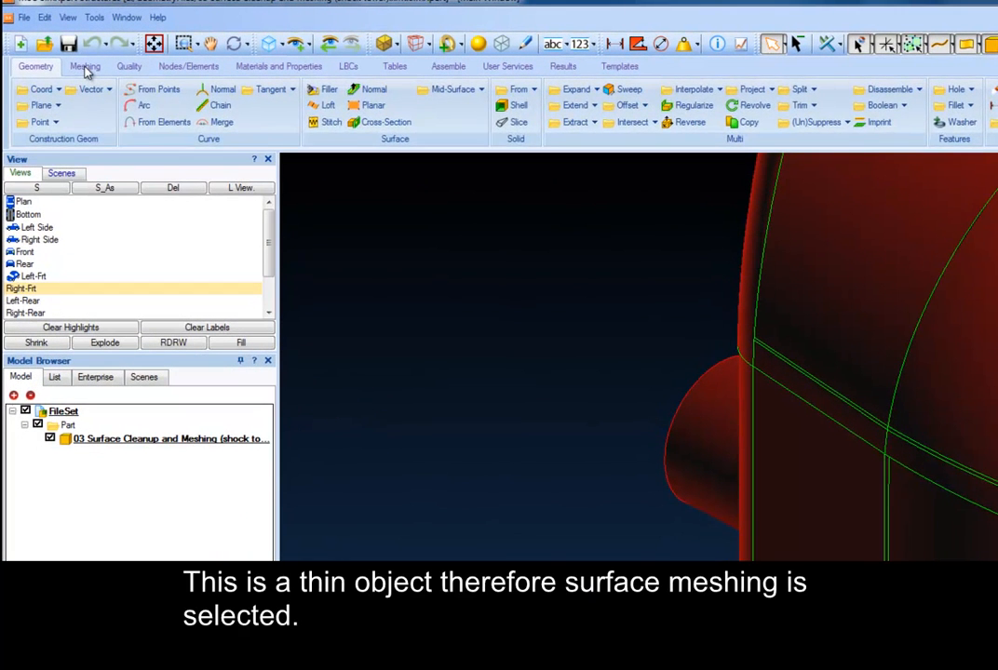
- Surface-mesh all bodies and surfaces with a linear element size of 0.005, and undo the mesh
left_click(86, 50)
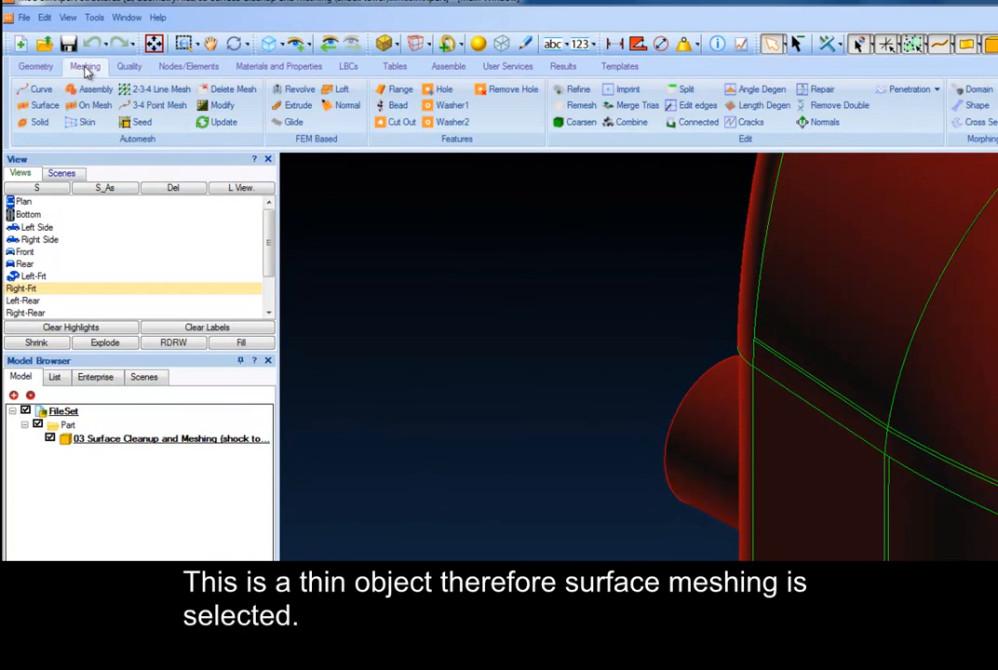
left_click(56, 109)
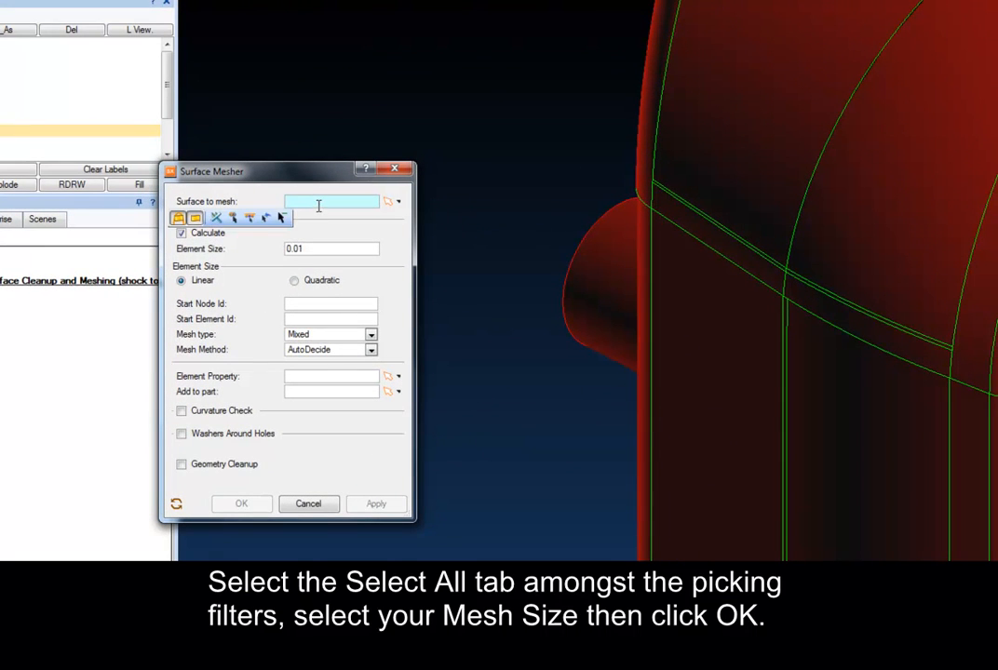
left_click(252, 217)
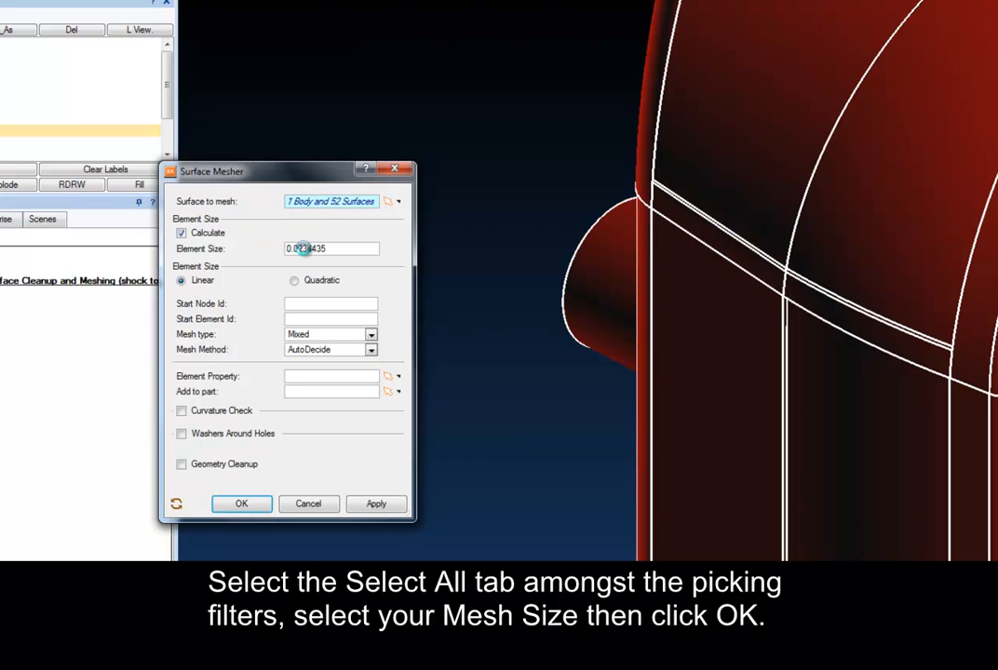
left_click(331, 249)
key("BackSpace")
key("BackSpace")
key("BackSpace")
key("BackSpace")
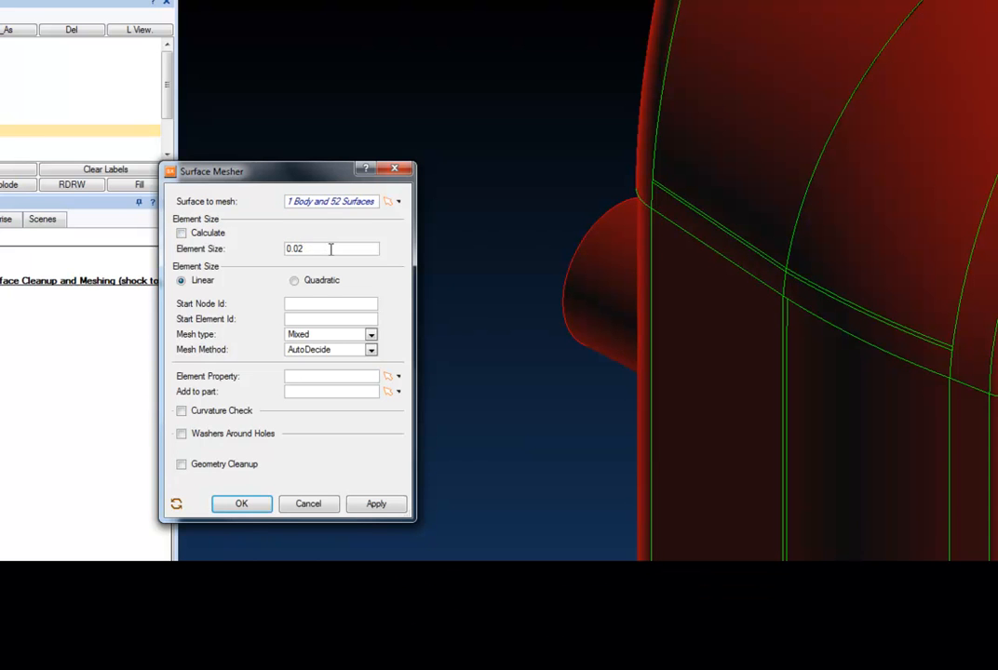
key("BackSpace")
type("05")
left_click(234, 500)
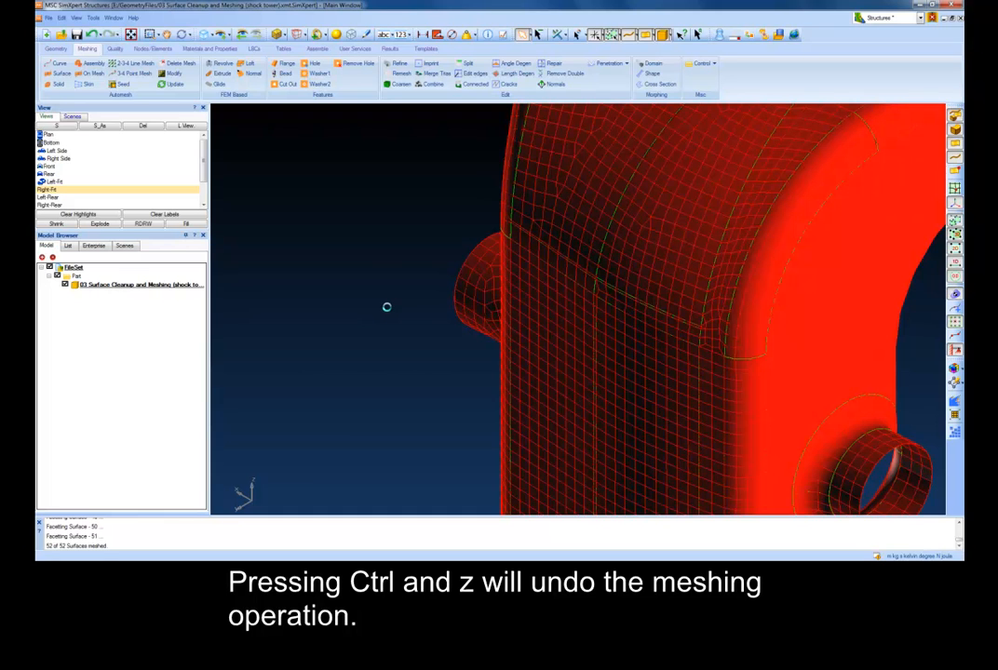
key("ctrl+z")
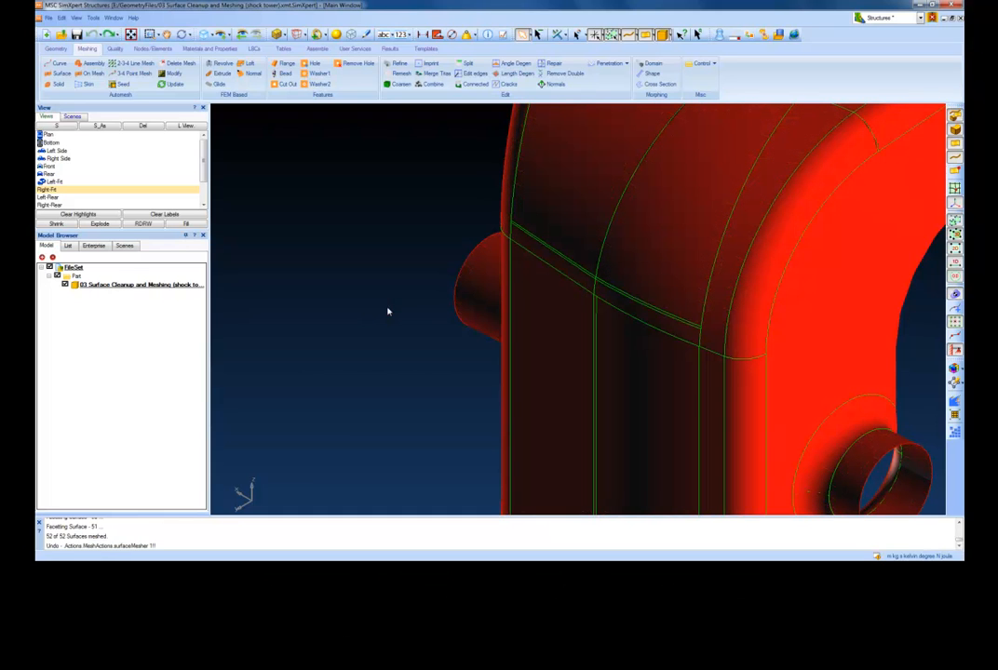
- Suppress the four closely spaced curves across the bend and one of the doubled vertical curves below it, using Force Suppression
left_click(56, 50)
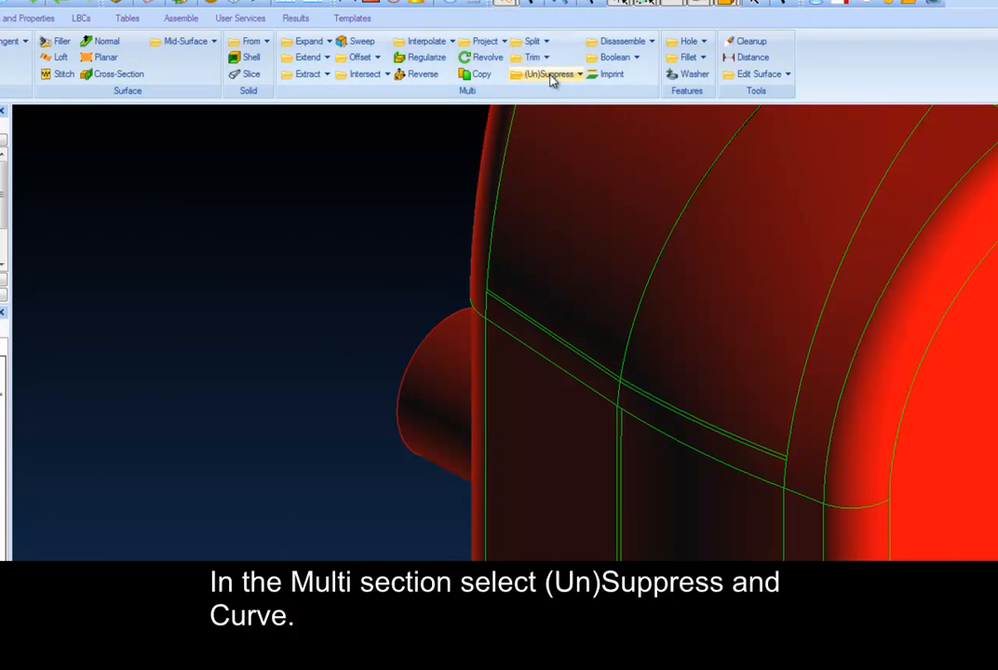
left_click(551, 74)
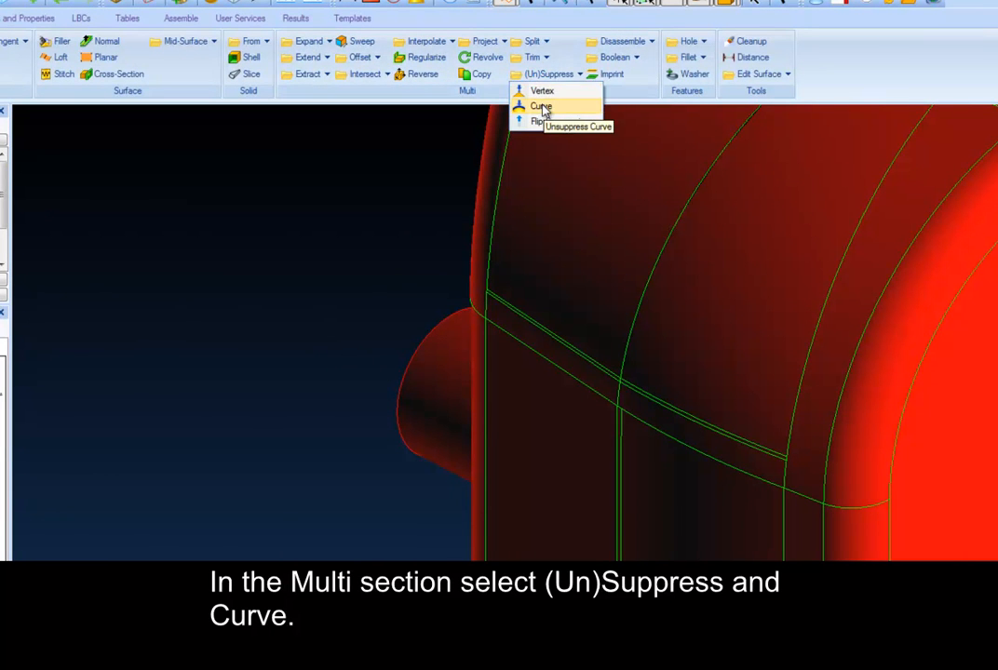
left_click(538, 106)
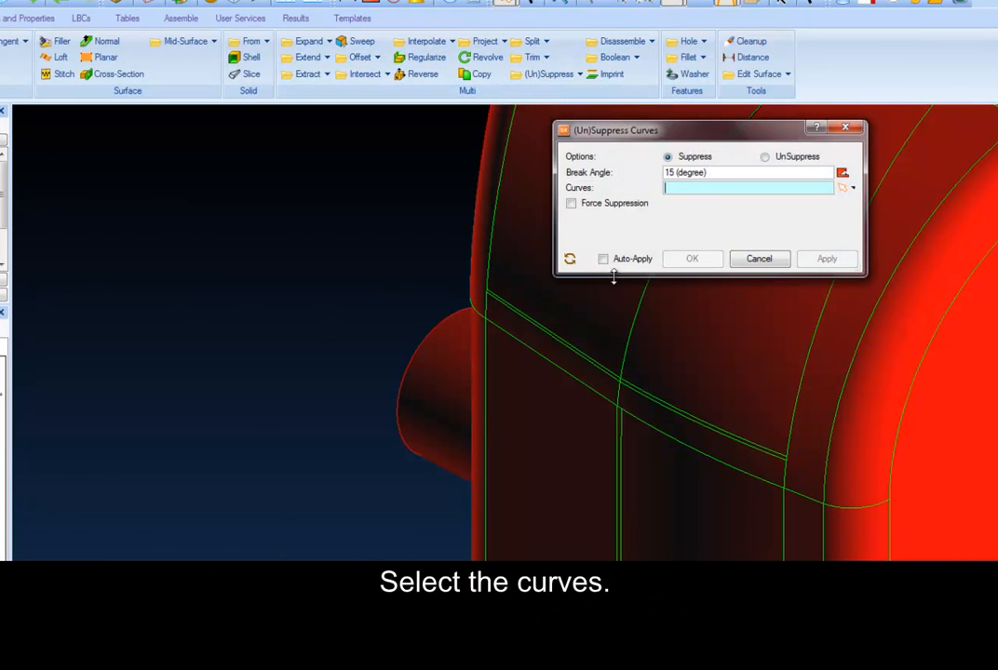
left_click(591, 361)
left_click(663, 405)
left_click(655, 410)
left_click(655, 418)
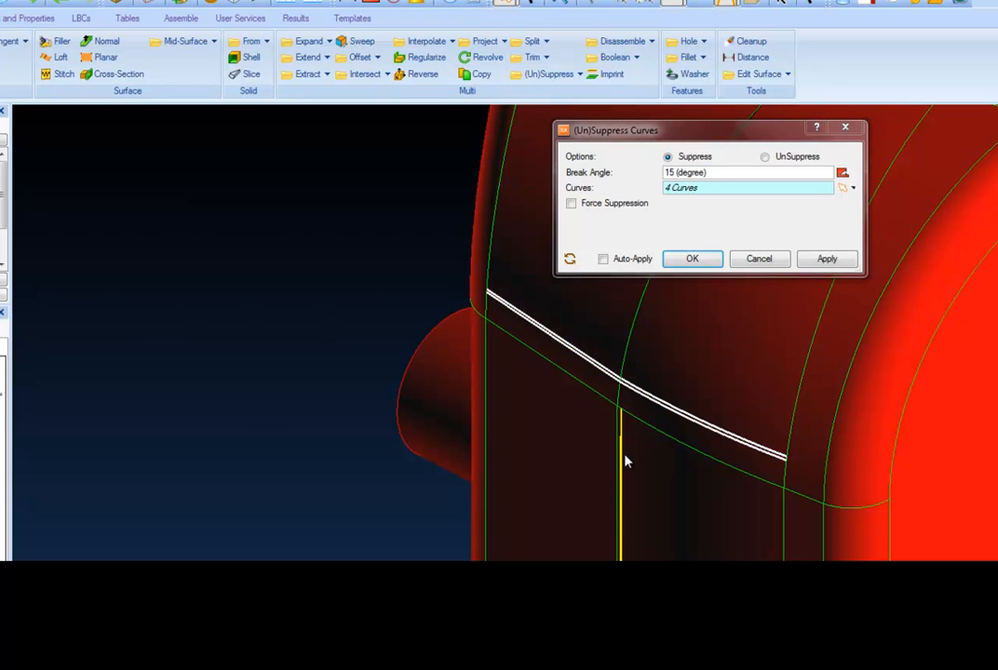
left_click(626, 460)
left_click(571, 203)
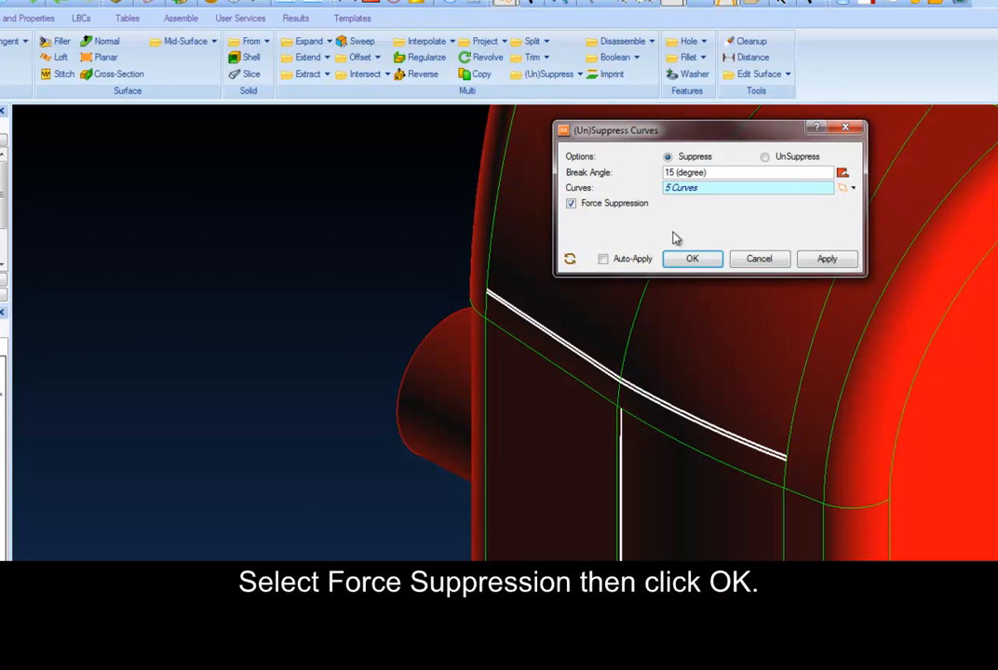
left_click(674, 260)
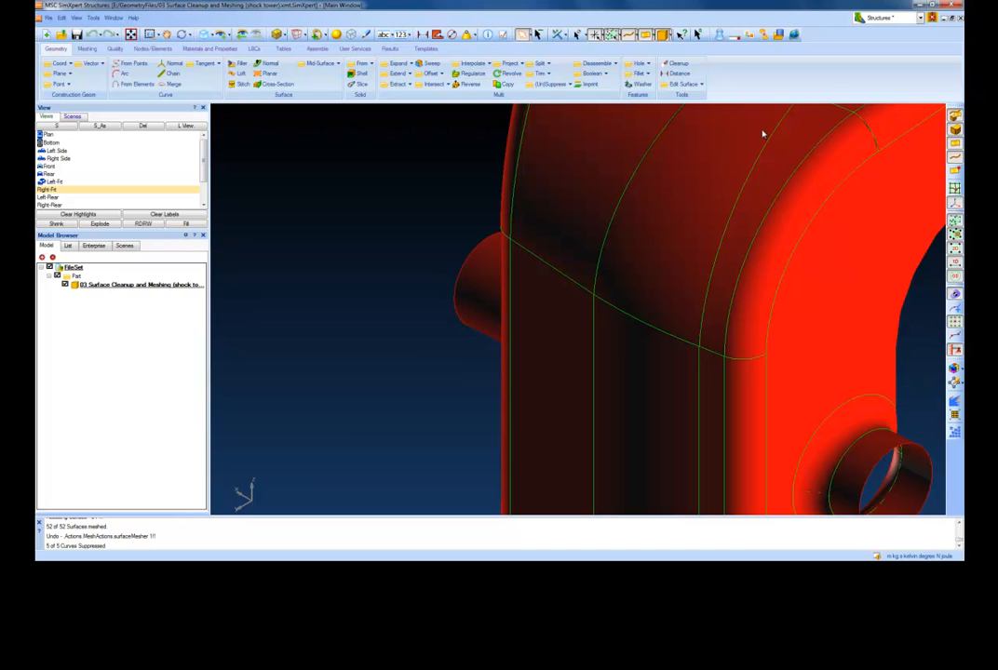
- Enable the Geometry Graphics toolbar and turn the display of suppressed edges on and off again
right_click(848, 41)
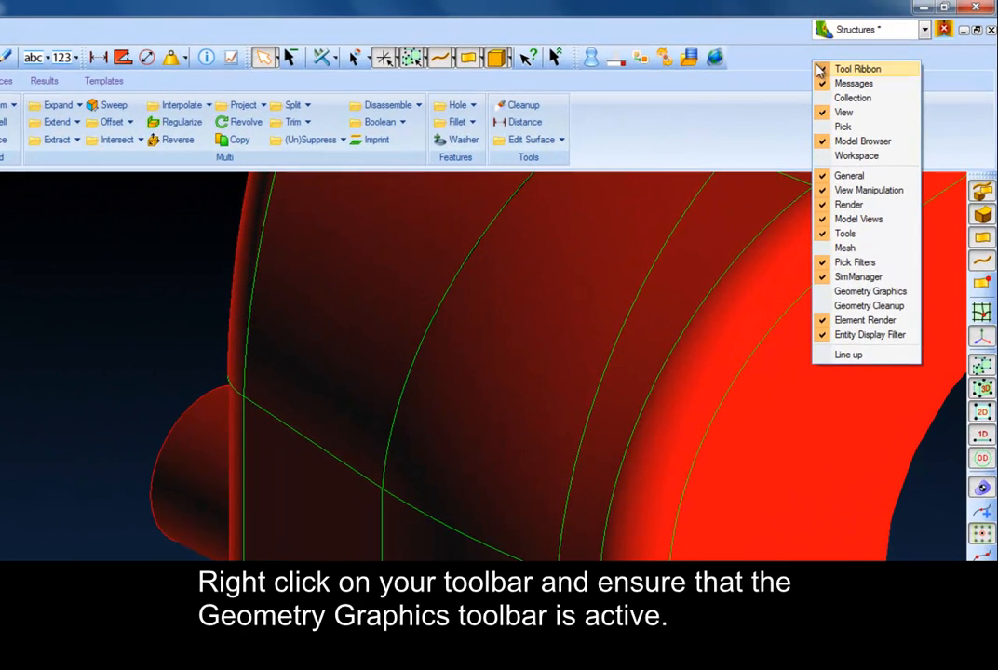
left_click(890, 293)
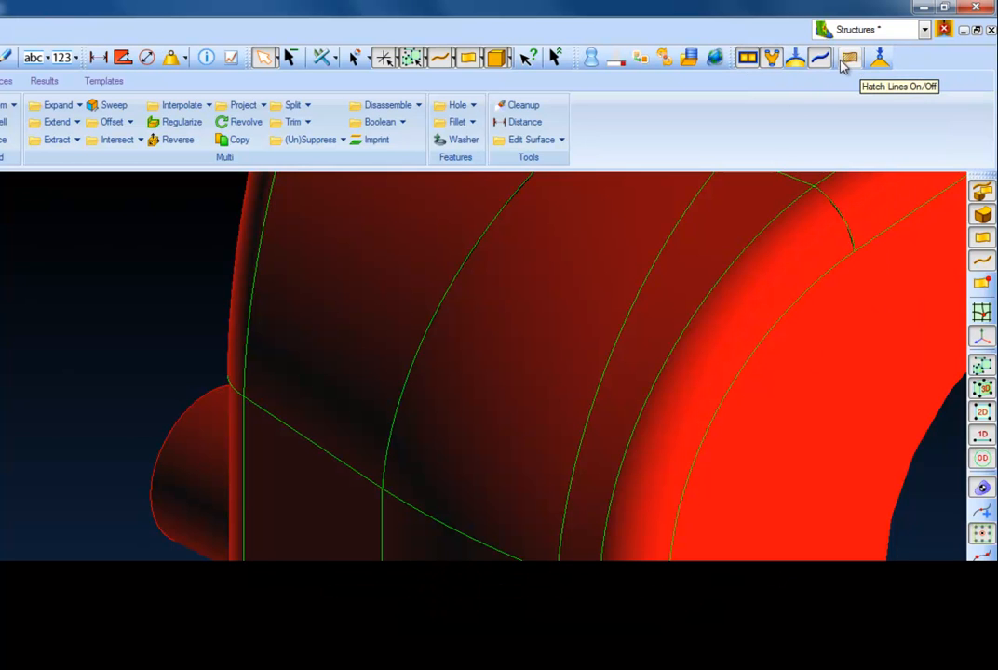
left_click(797, 60)
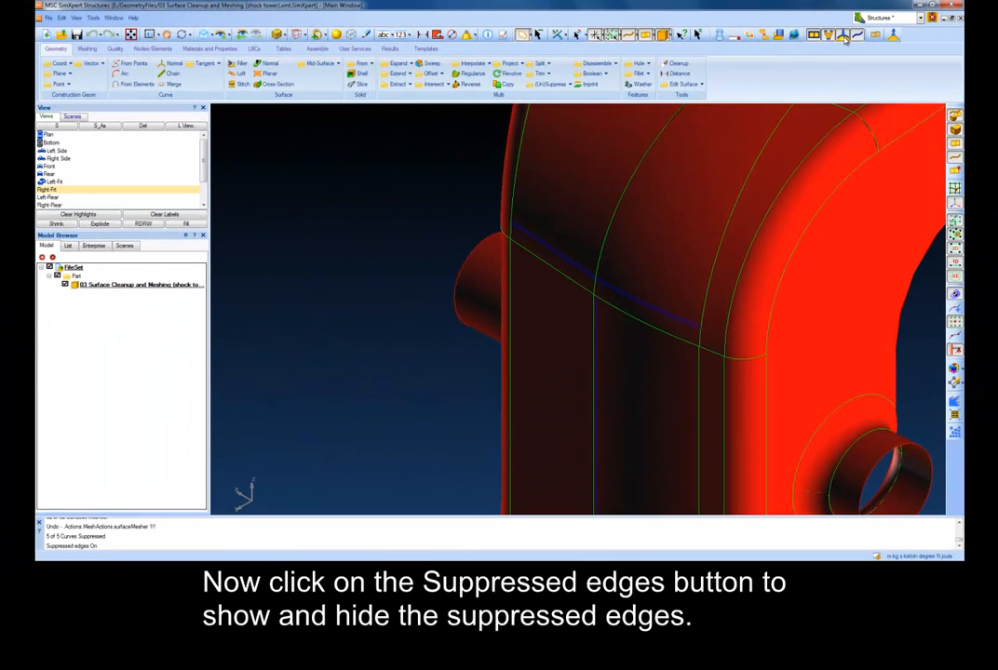
left_click(844, 36)
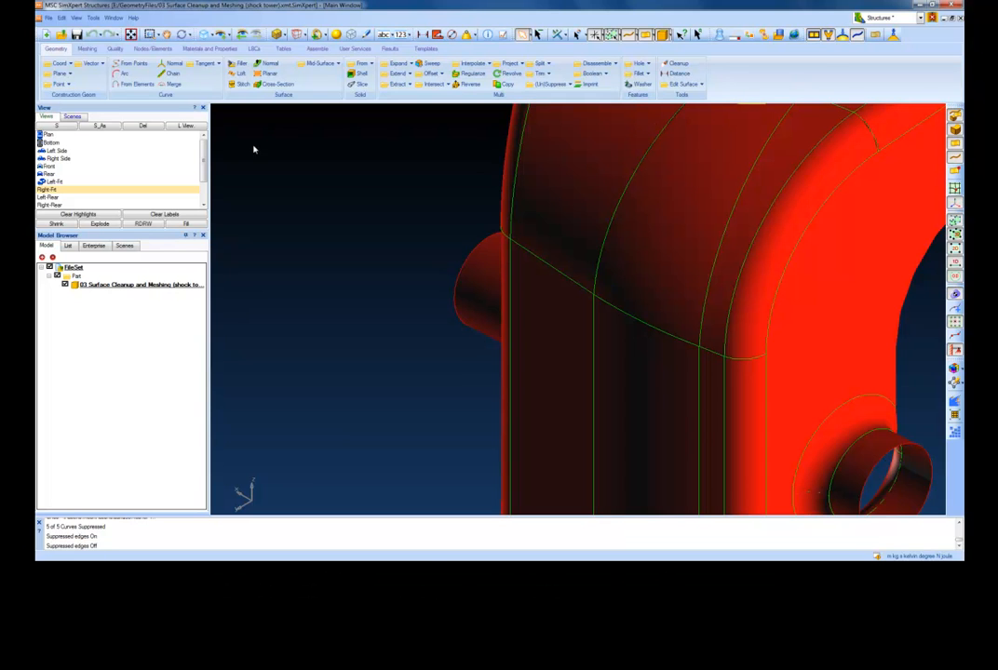
- Surface-mesh all bodies and surfaces of the cleaned-up part with an element size of 0.005
left_click(91, 50)
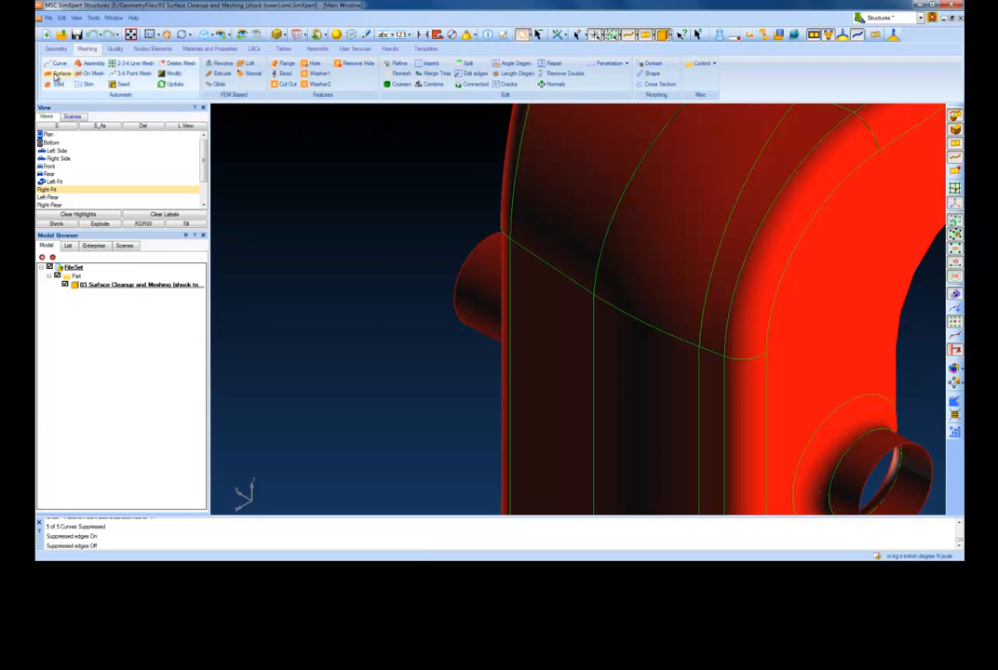
left_click(58, 73)
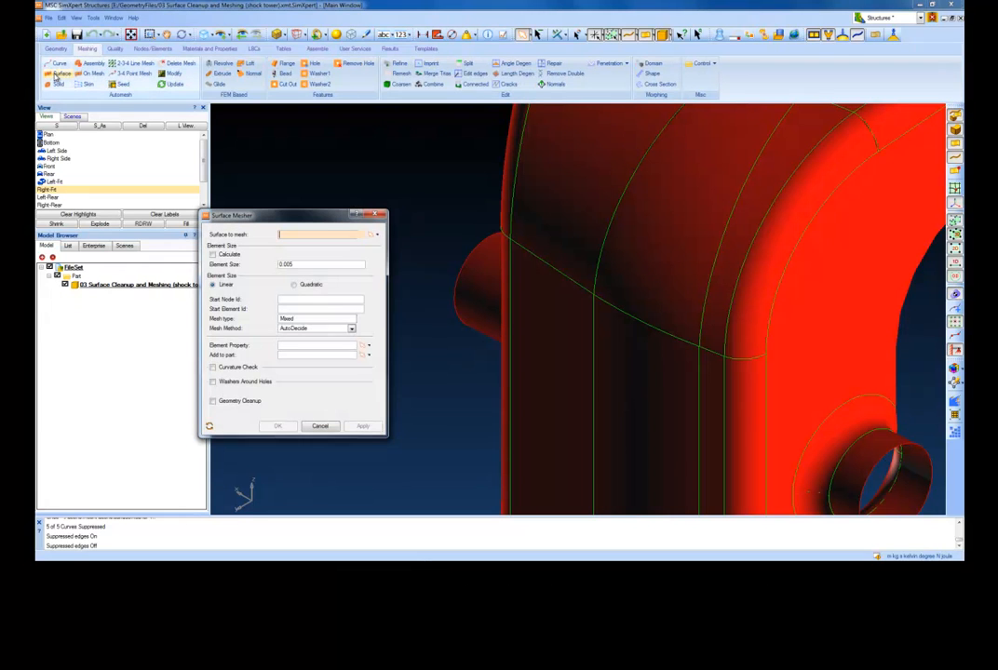
left_click(288, 237)
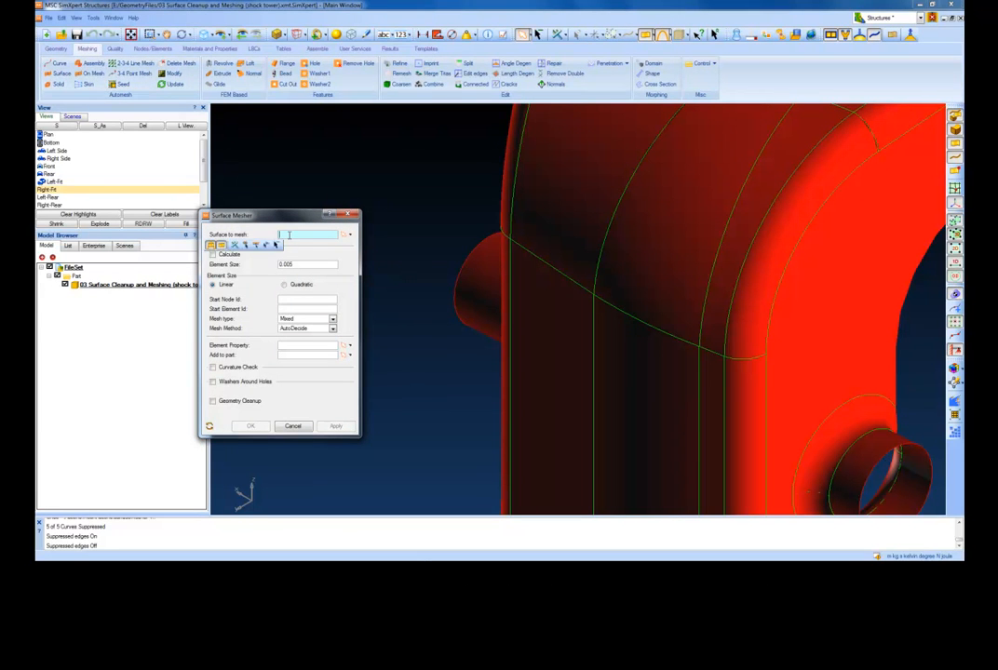
left_click(259, 246)
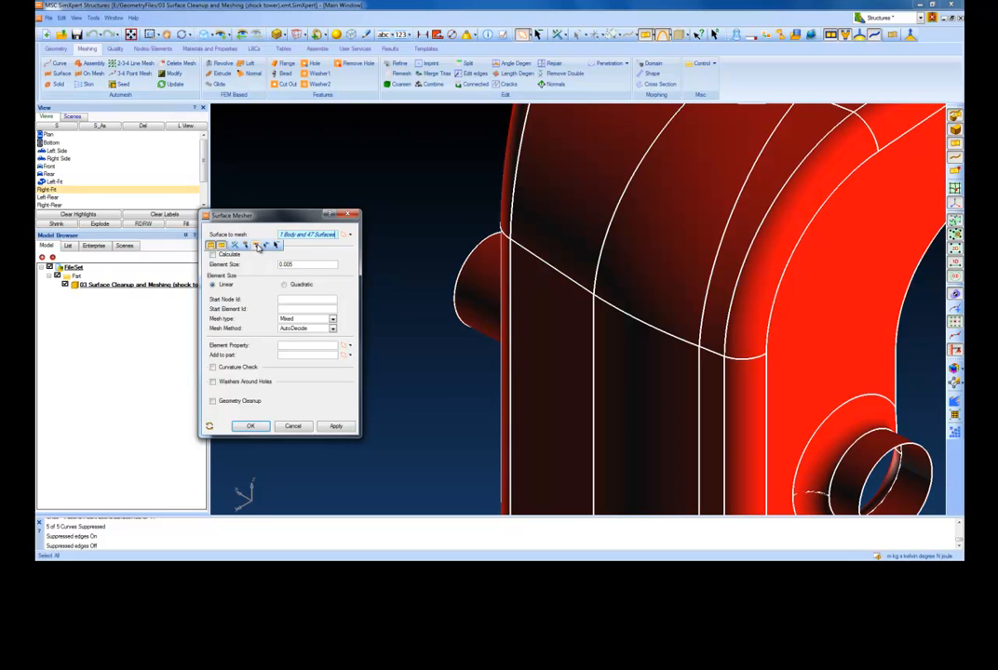
left_click(251, 427)
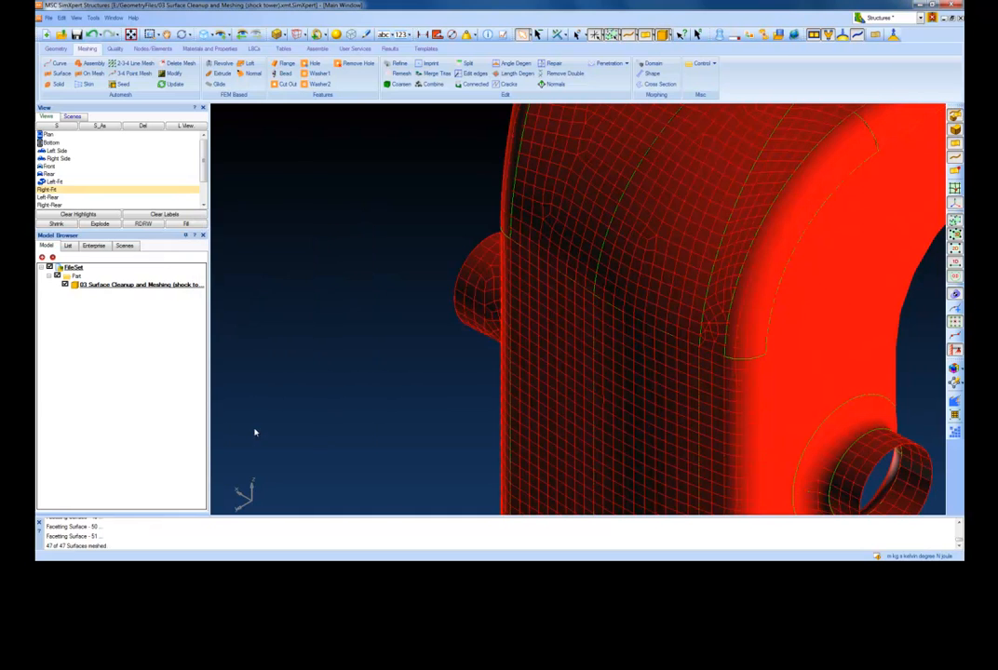
- Modify the mesh interactively along the lower large hole's edge curve with Increase enabled
left_click(132, 34)
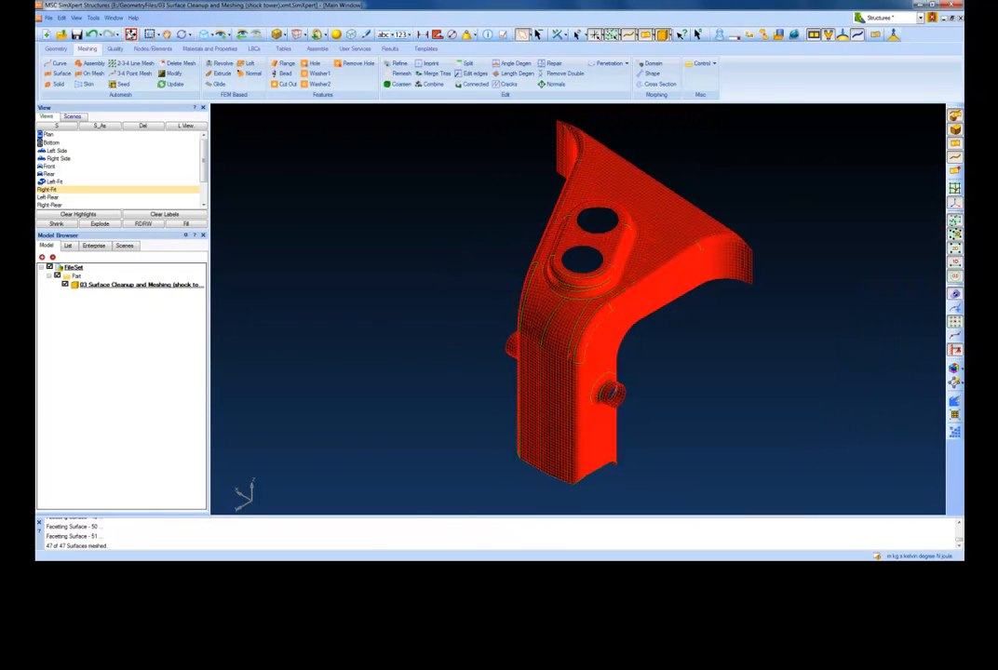
left_click(149, 34)
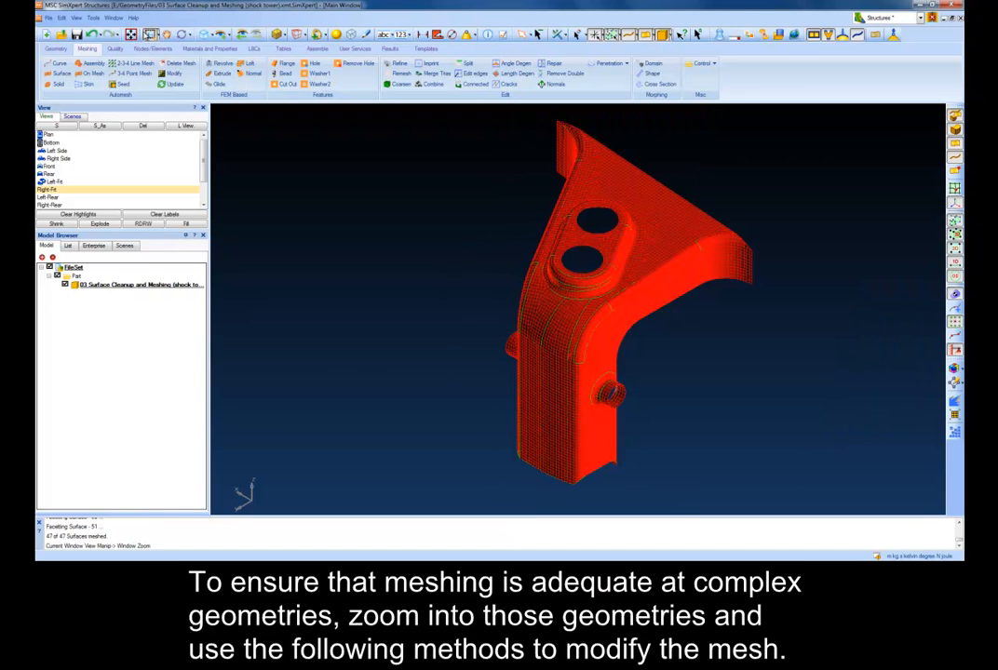
left_click_drag(522, 186, 651, 311)
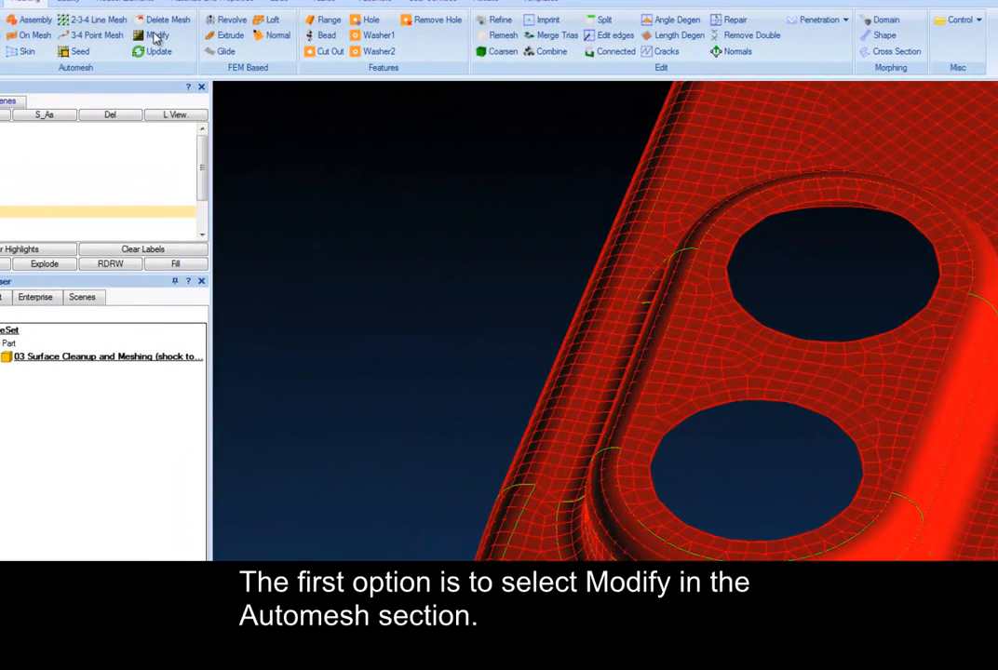
left_click(157, 38)
left_click(767, 405)
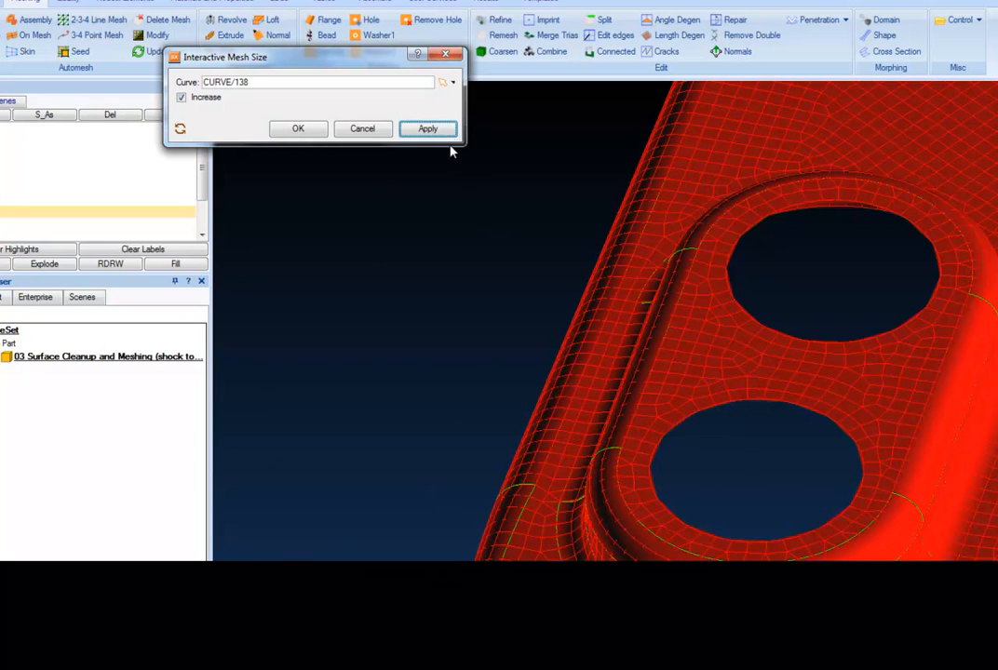
left_click(443, 130)
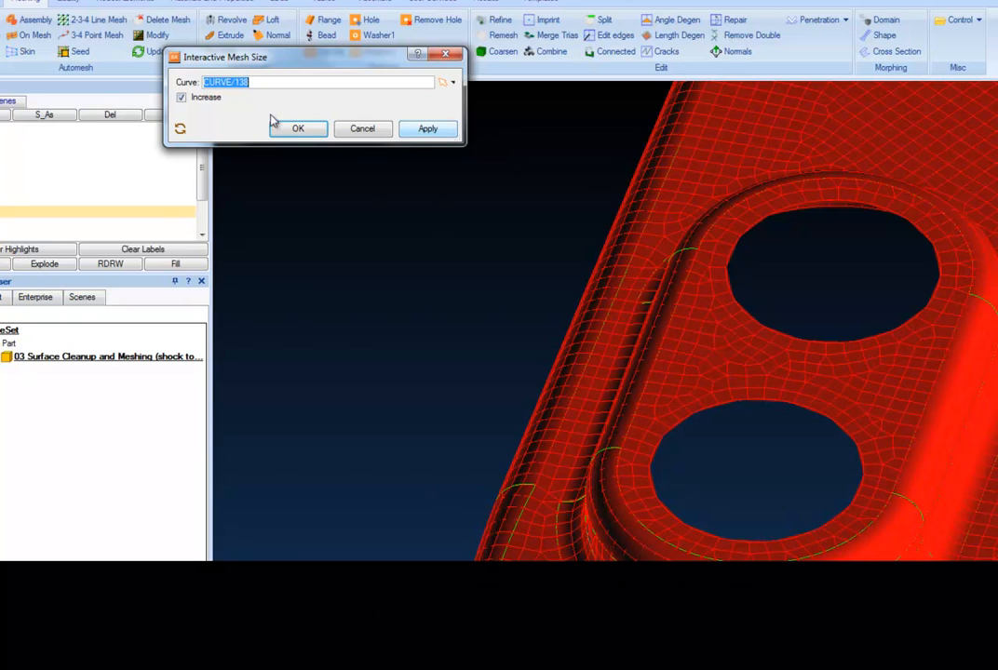
- Disable Increase and repeatedly apply the interactive mesh size reduction to the lower hole's edge curve
left_click(181, 97)
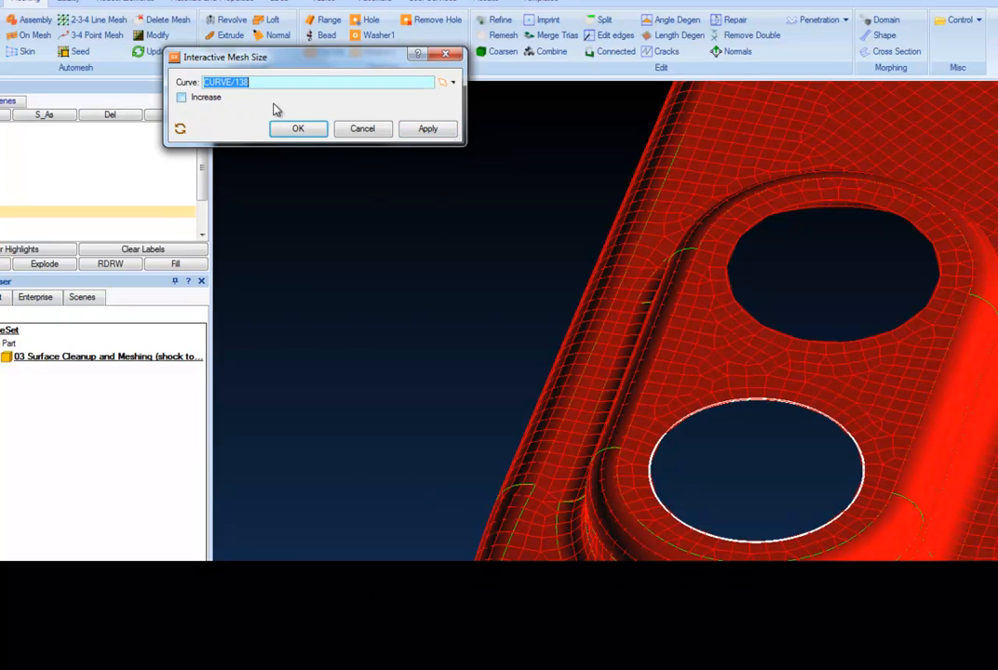
left_click(407, 129)
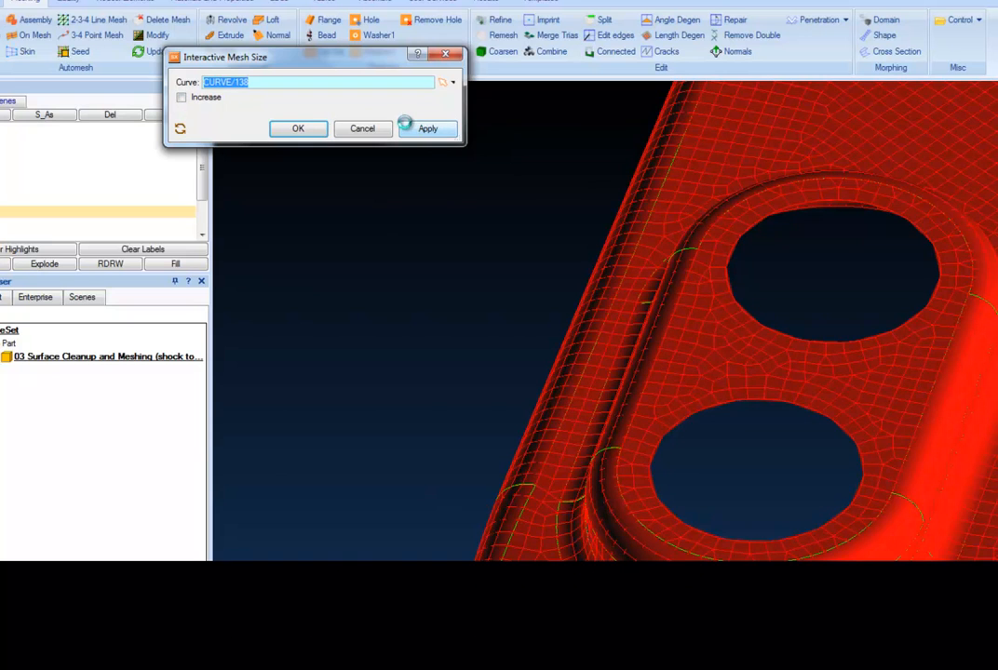
left_click(407, 129)
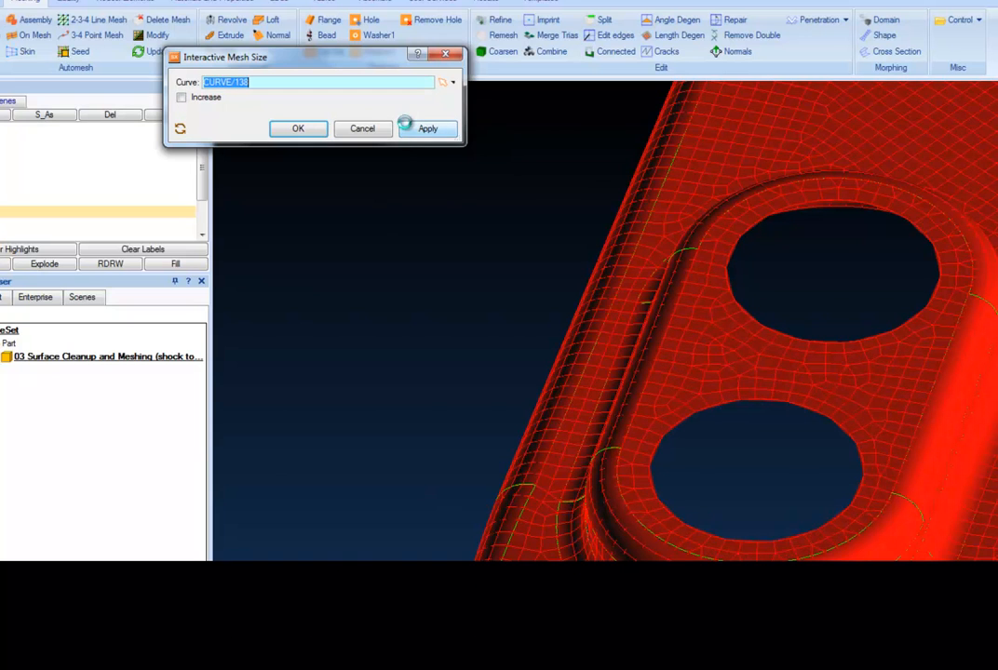
left_click(316, 132)
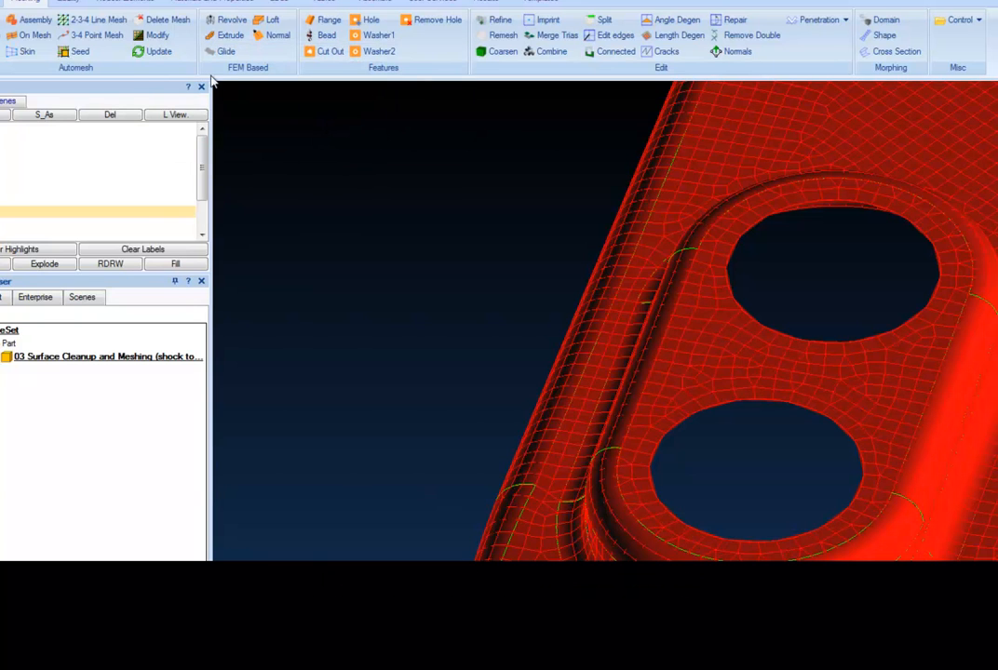
- Seed the upper large hole's edge curve uniformly with 65 elements
left_click(78, 53)
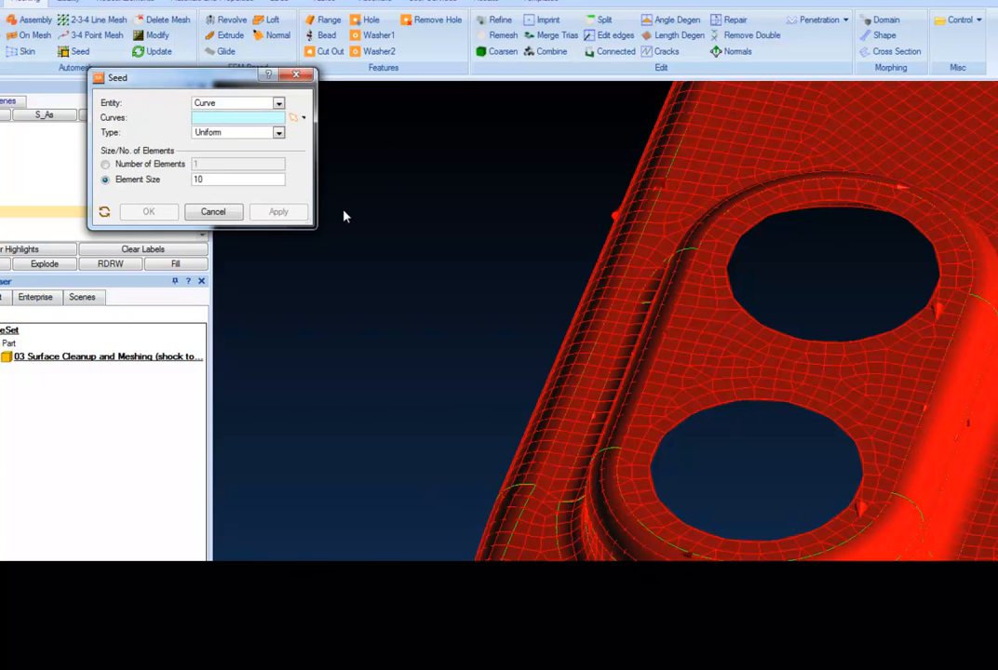
left_click(753, 227)
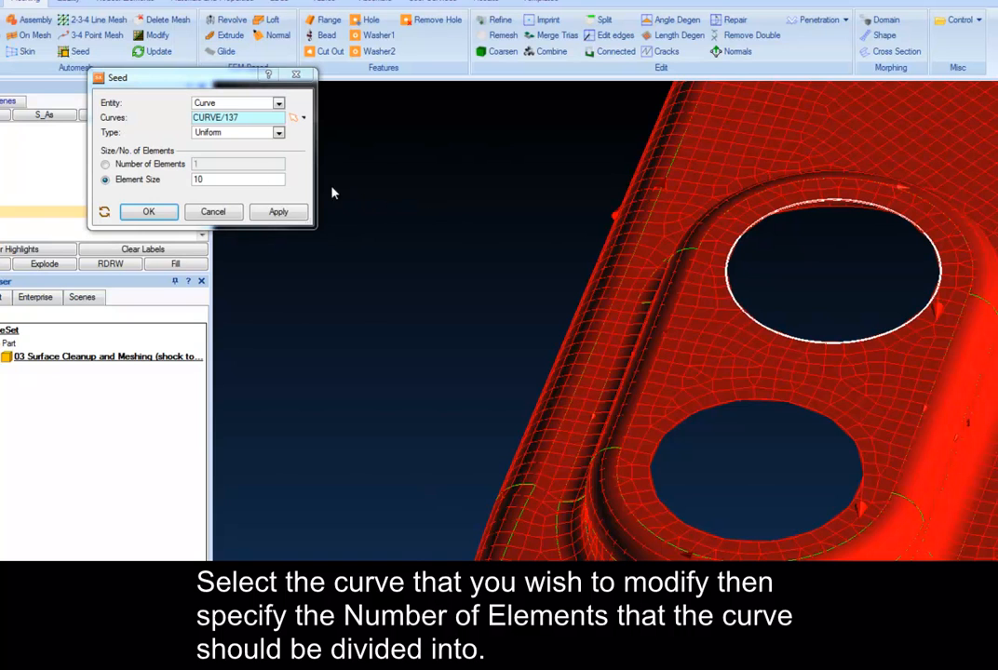
left_click(106, 165)
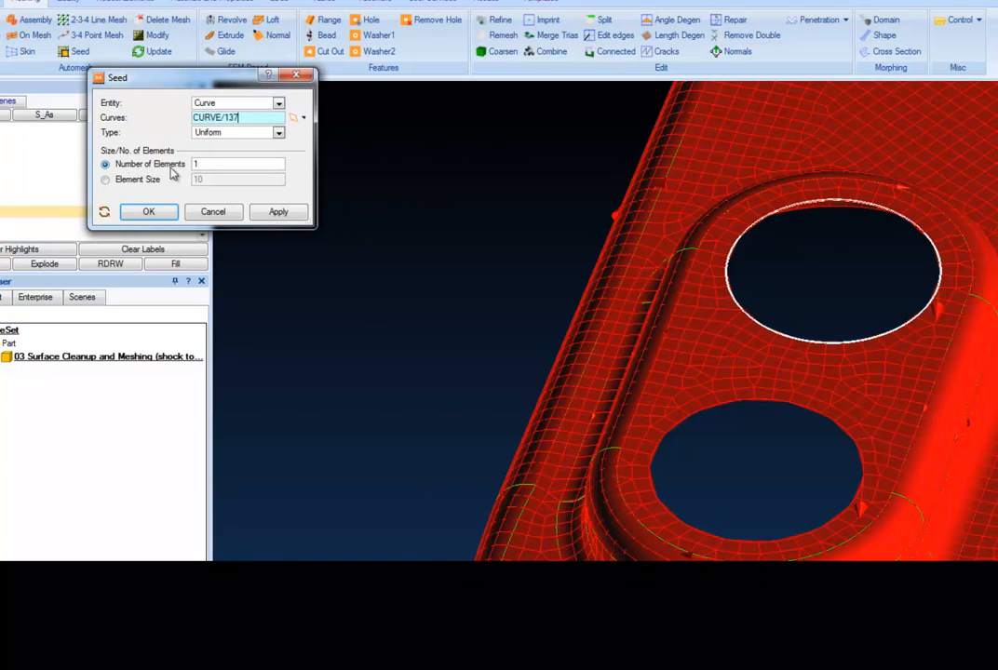
left_click(211, 167)
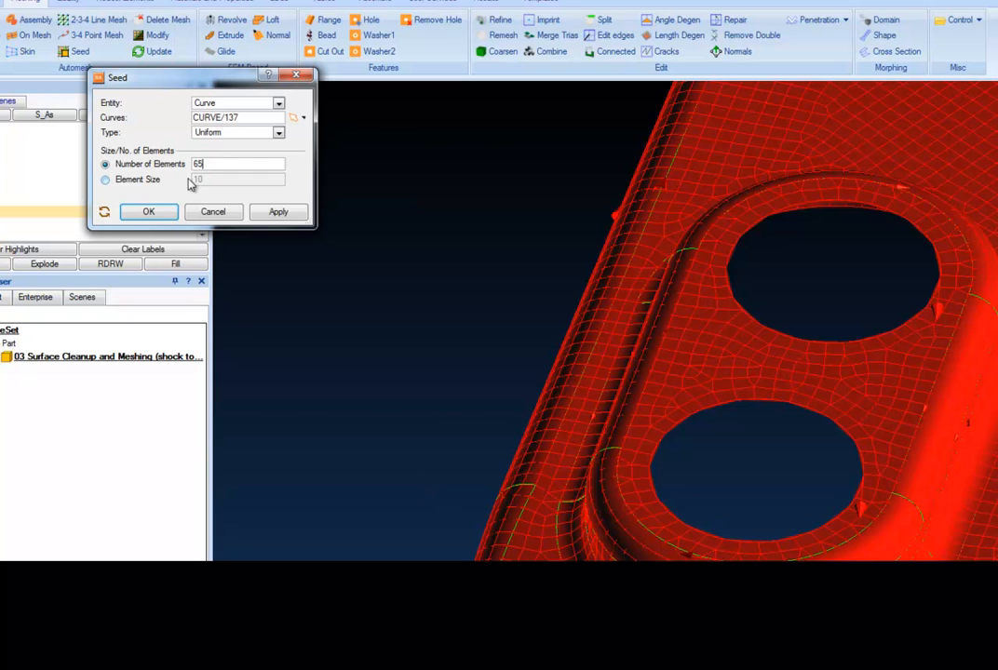
left_click(157, 209)
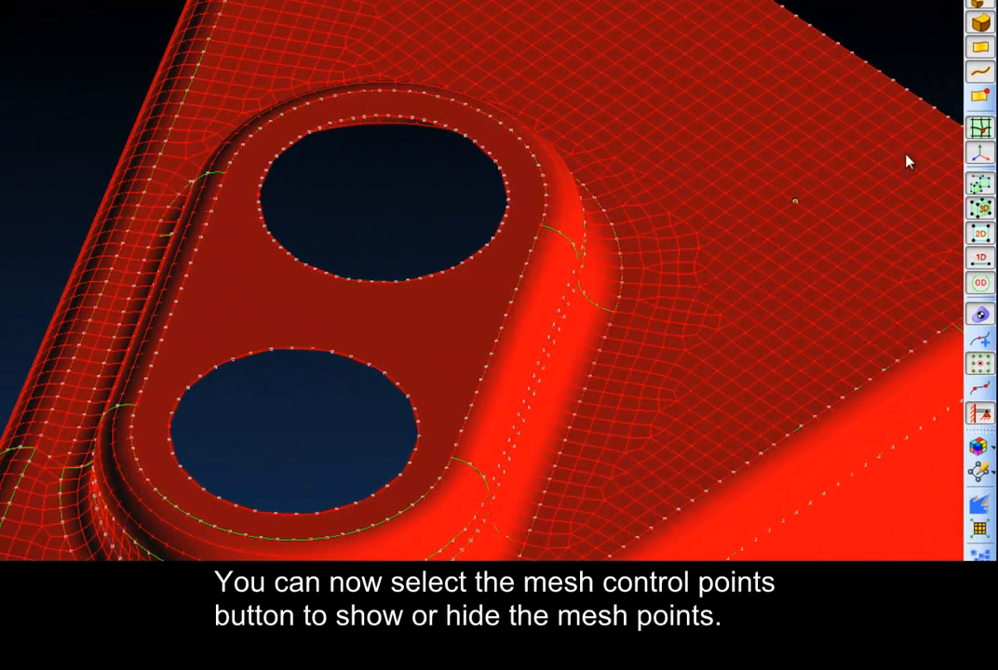
- Hide the mesh control points and update the mesh to use the new curve seed
left_click(974, 127)
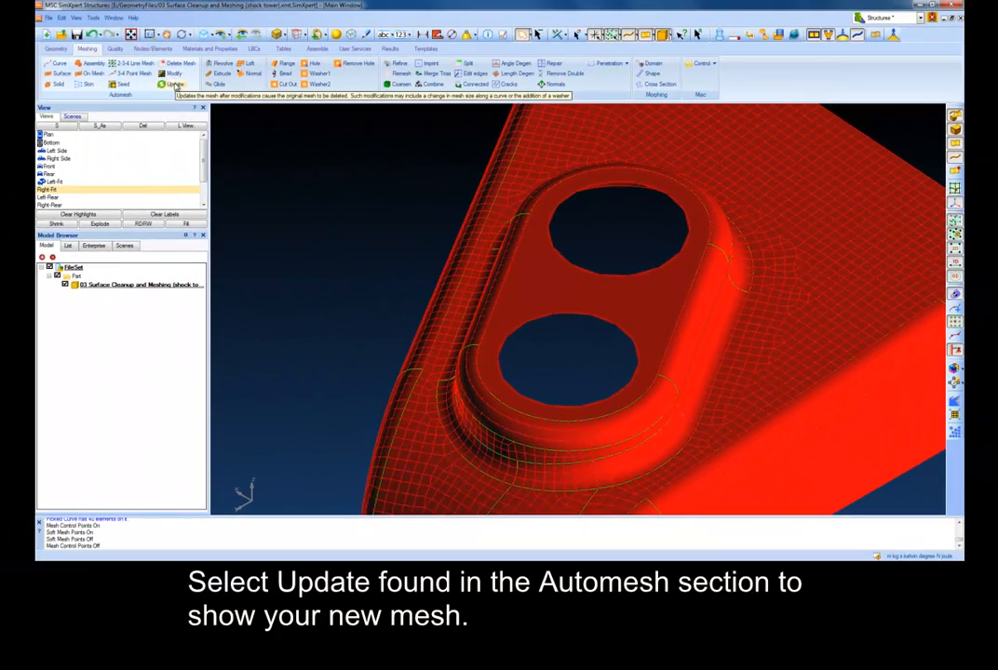
left_click(175, 85)
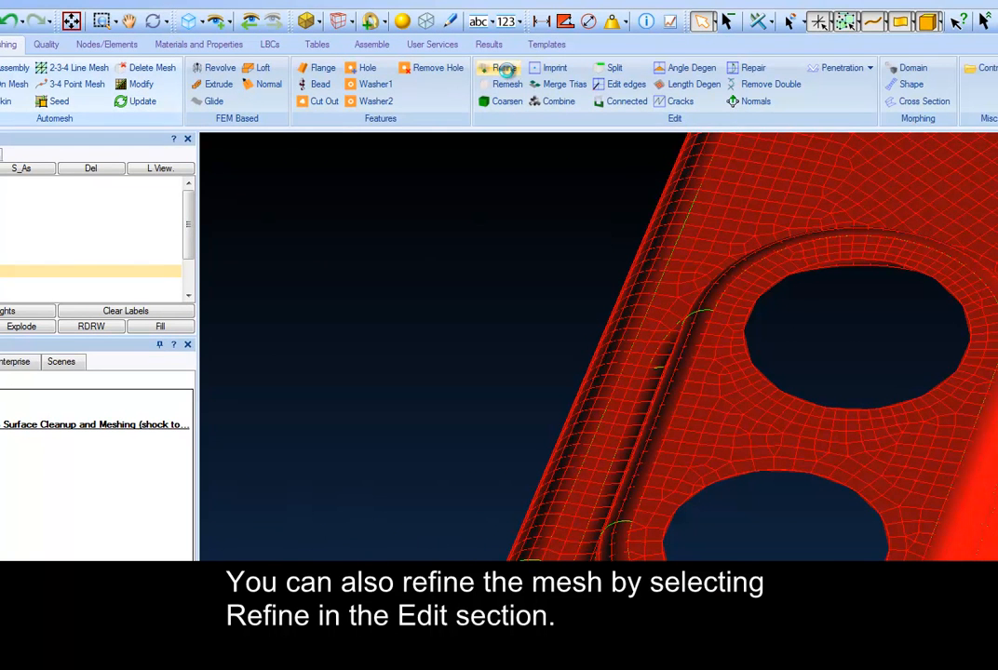
- Refine a sketched, roughly circular group of elements on the flat face beside the holes to a maximum edge length of 0.0025
left_click(505, 71)
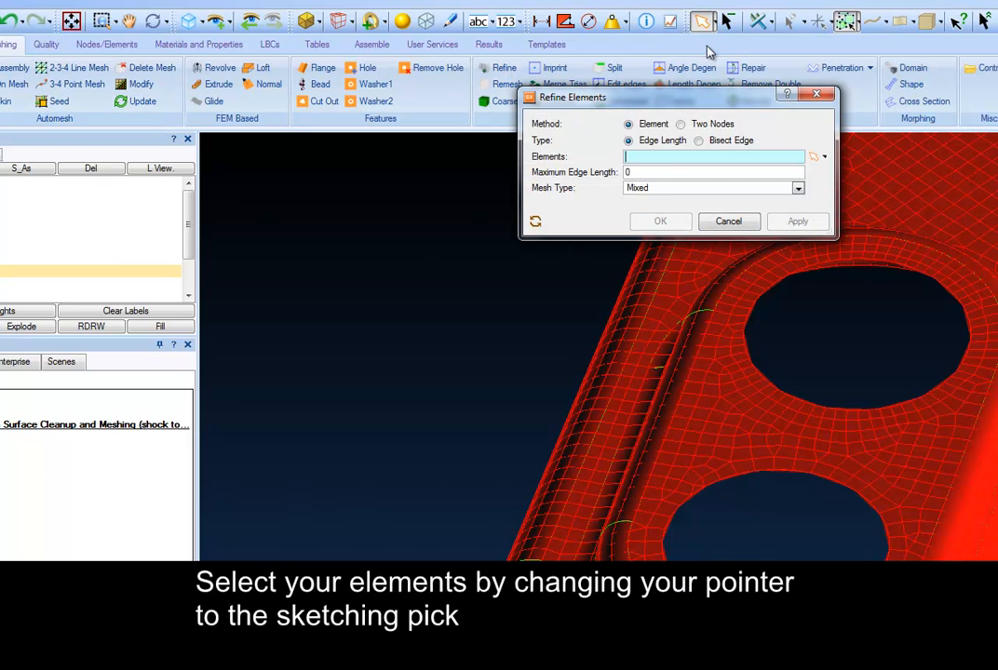
left_click(714, 23)
left_click(725, 74)
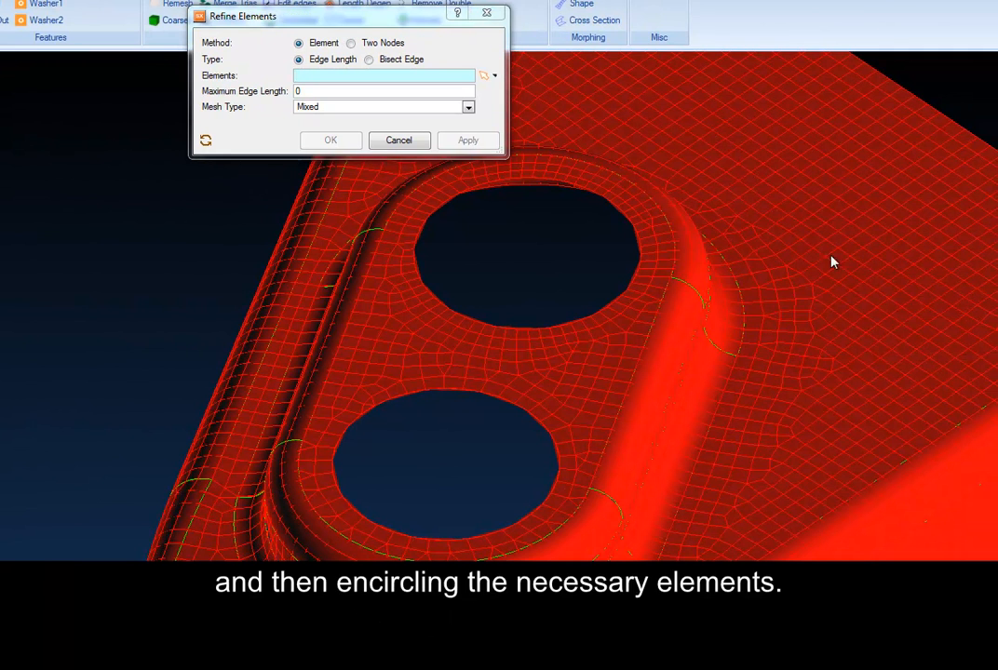
mouse_move(832, 264)
left_mouse_down()
mouse_move(778, 339)
mouse_move(947, 396)
mouse_move(942, 278)
left_mouse_up()
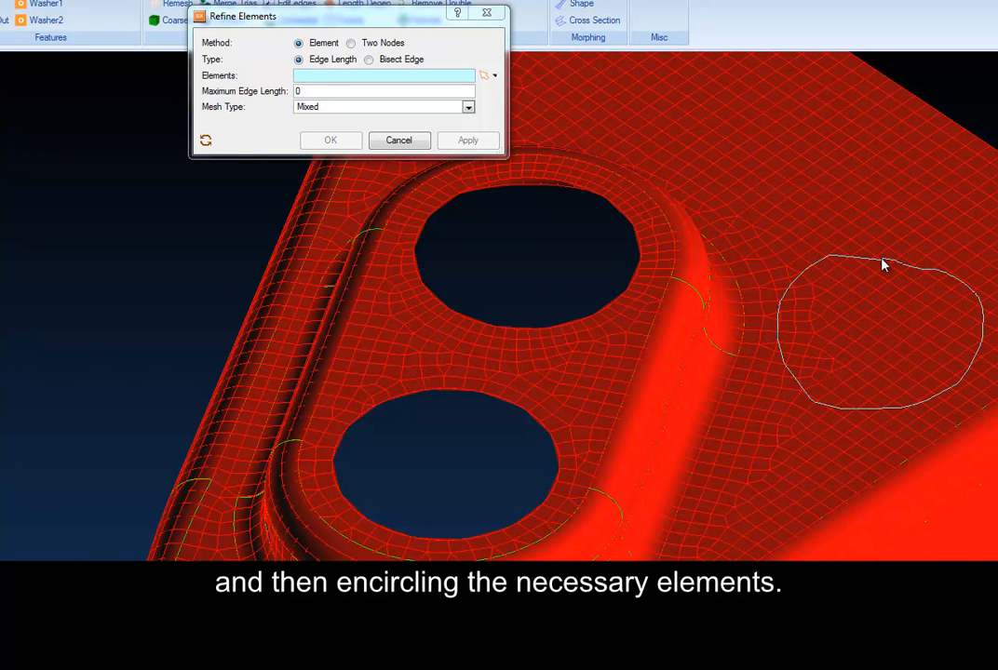
left_click_drag(883, 266, 866, 261)
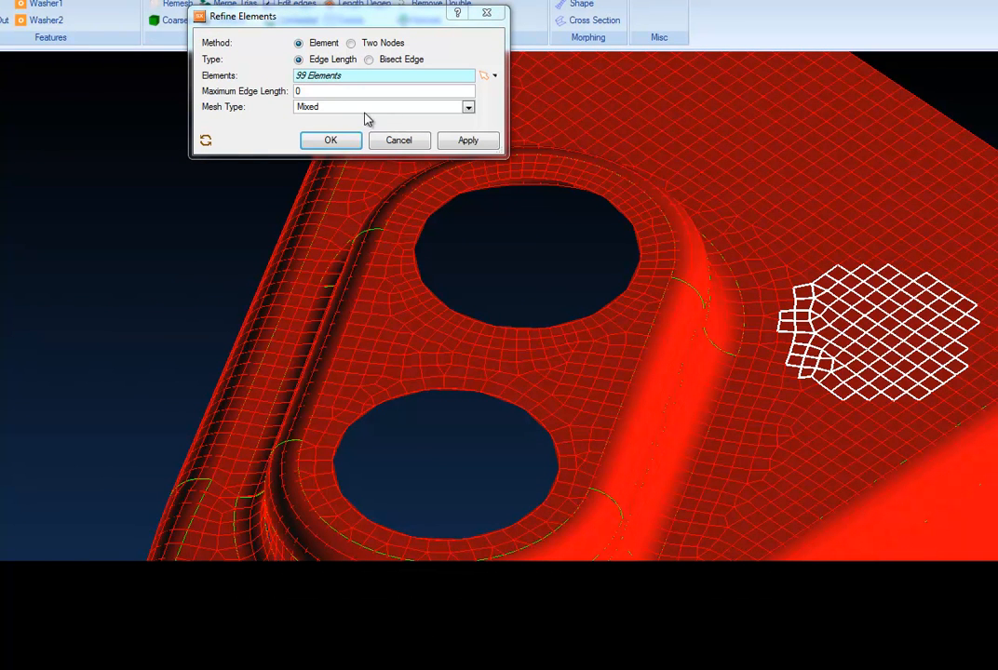
left_click(323, 93)
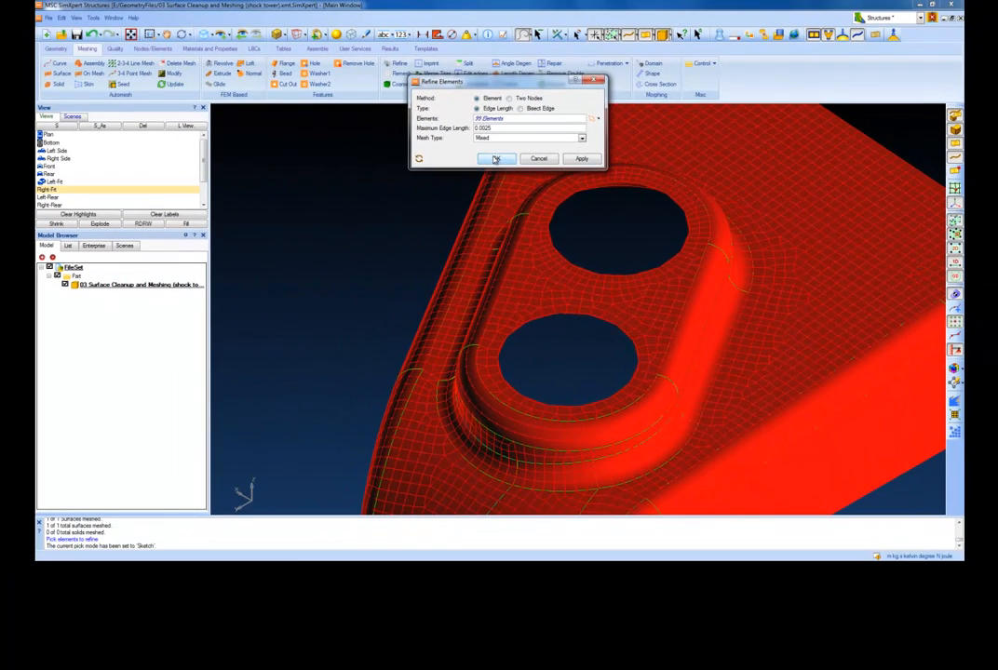
left_click(326, 137)
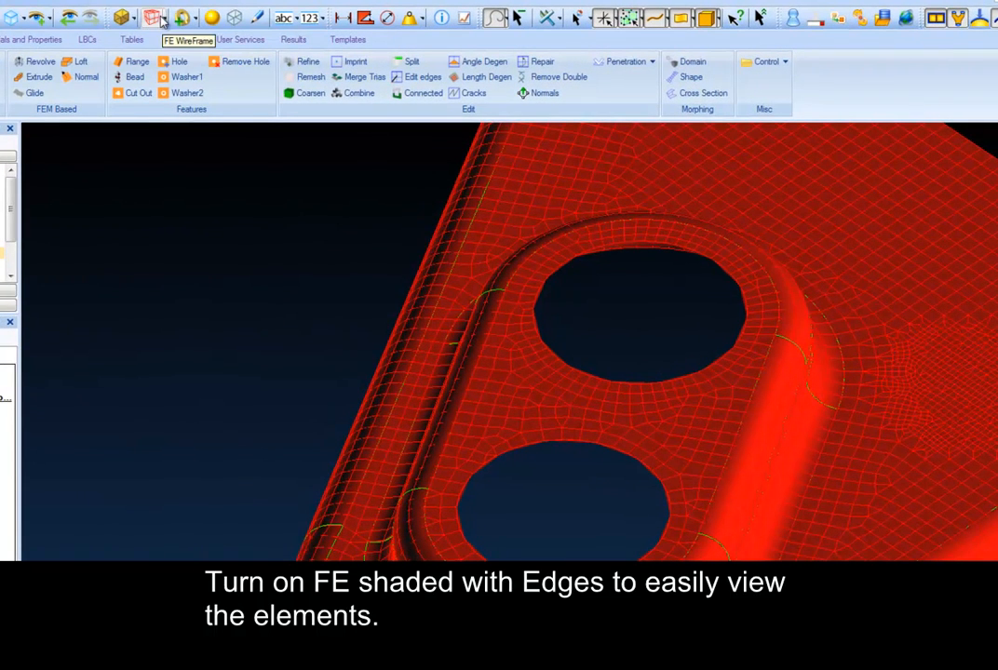
- Display the finite elements as FE Shaded with Edges and fit the whole model in view
left_click(165, 19)
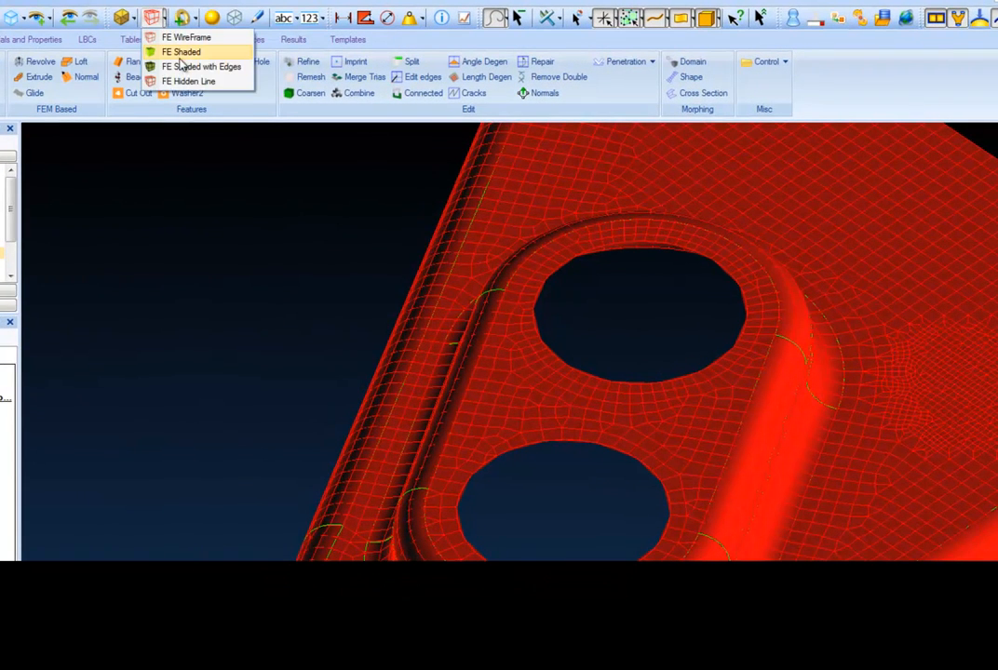
left_click(183, 70)
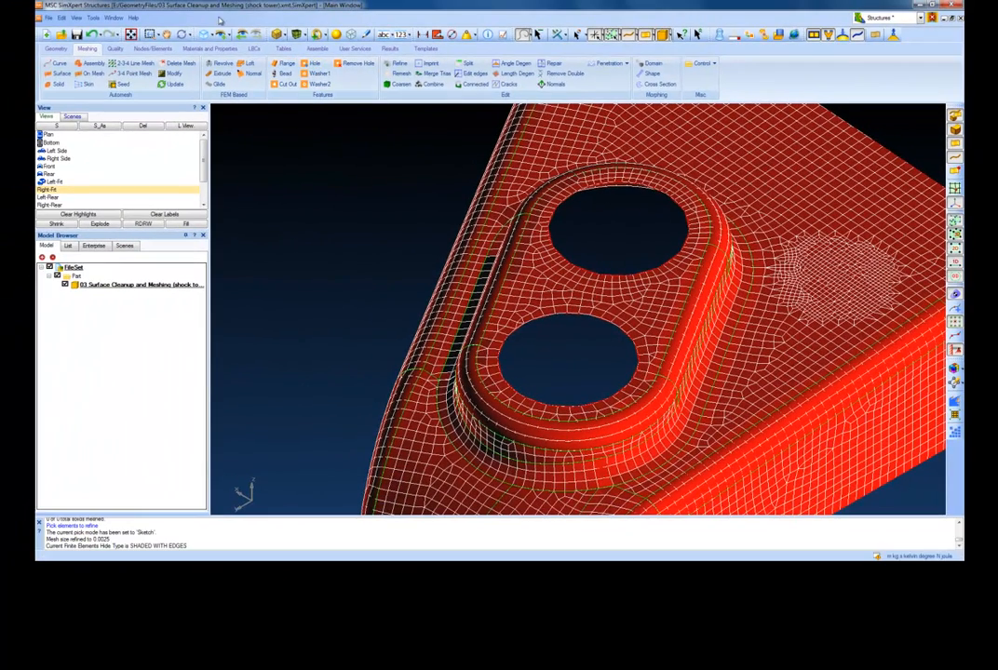
left_click(110, 31)
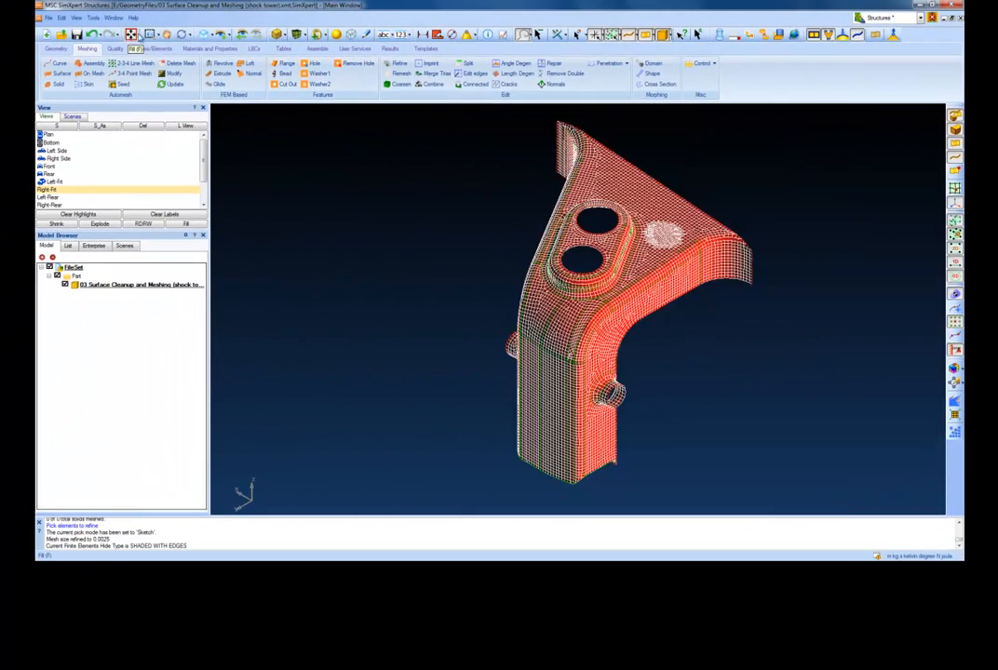
- Using the Default pick mode, split one QUAD element on the side wall, trying several patterns before applying the one with four quads
left_click(149, 34)
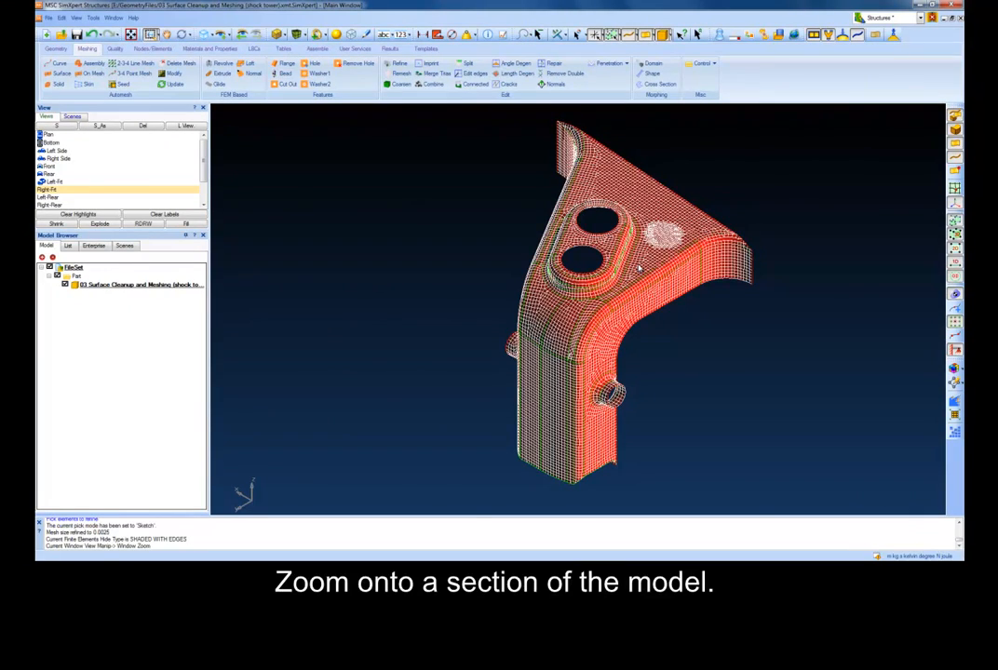
left_click_drag(640, 281, 686, 317)
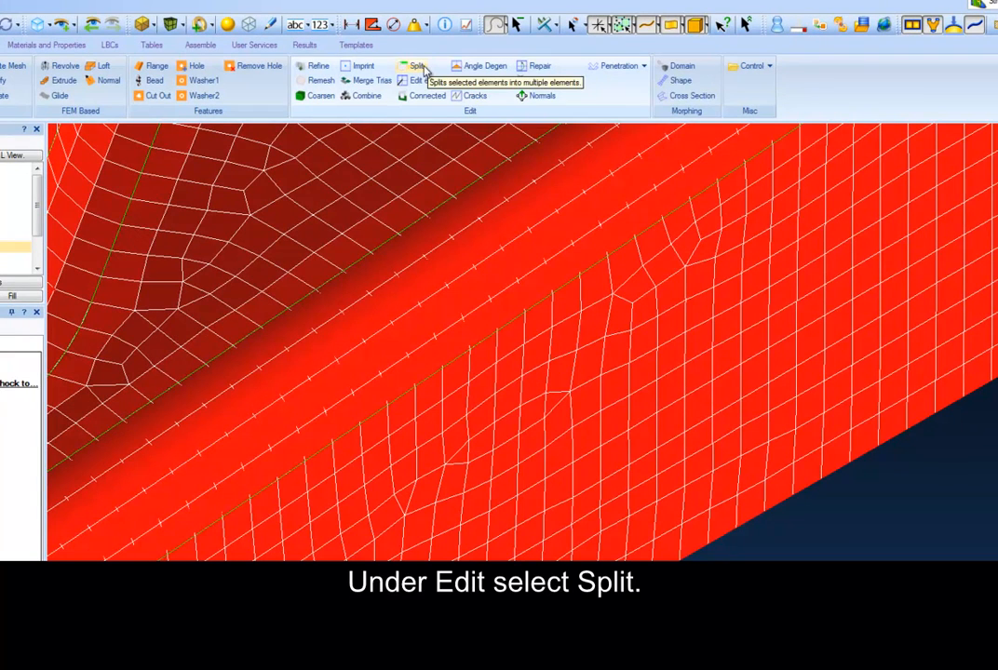
left_click(422, 68)
left_click(682, 145)
left_click(605, 177)
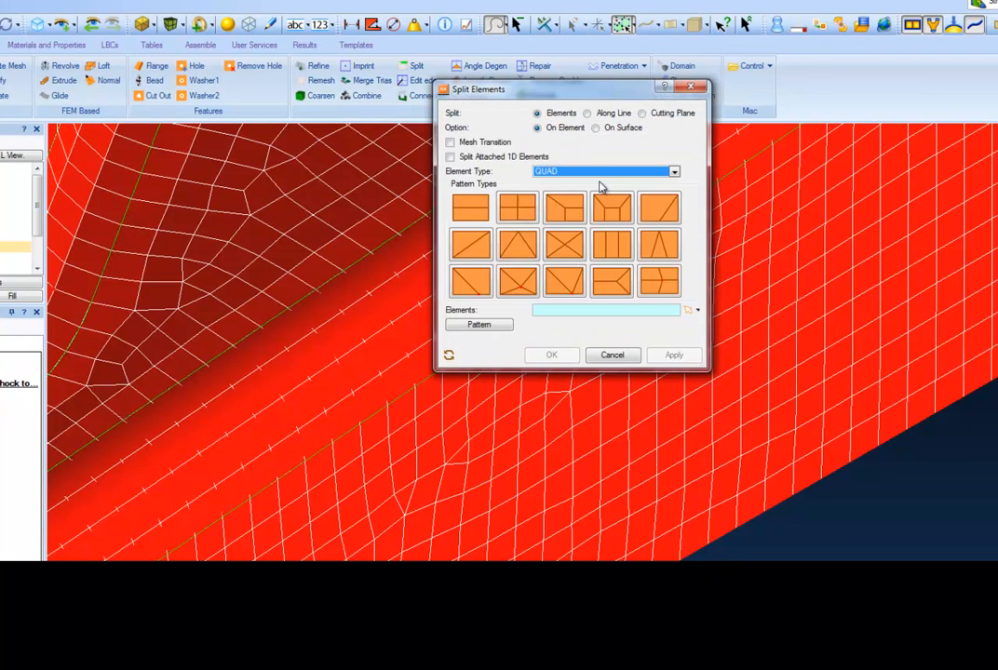
left_click(507, 30)
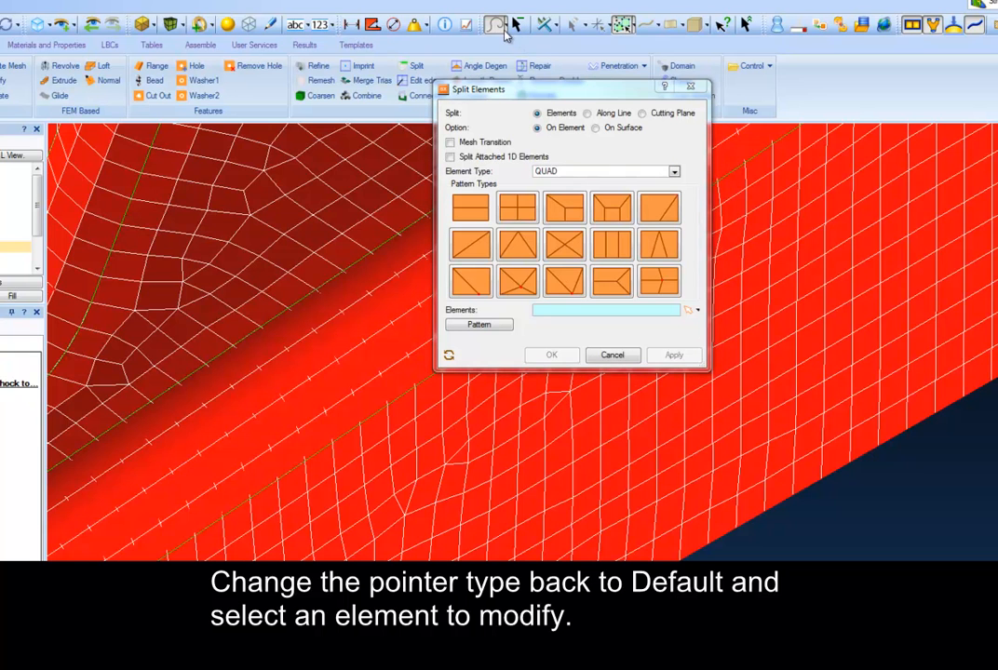
left_click(509, 28)
left_click(517, 35)
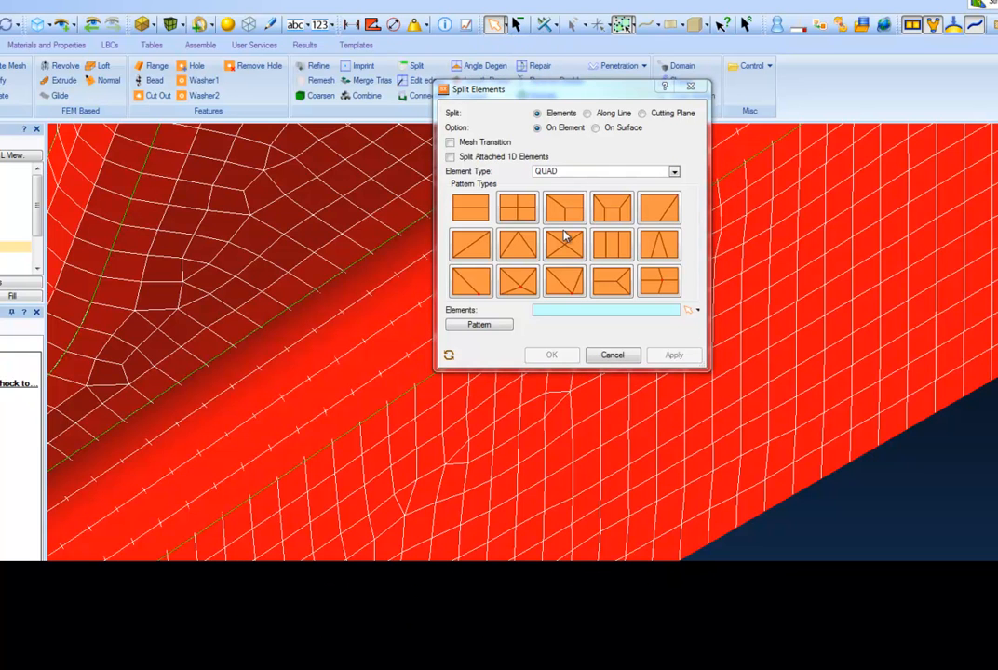
left_click(545, 140)
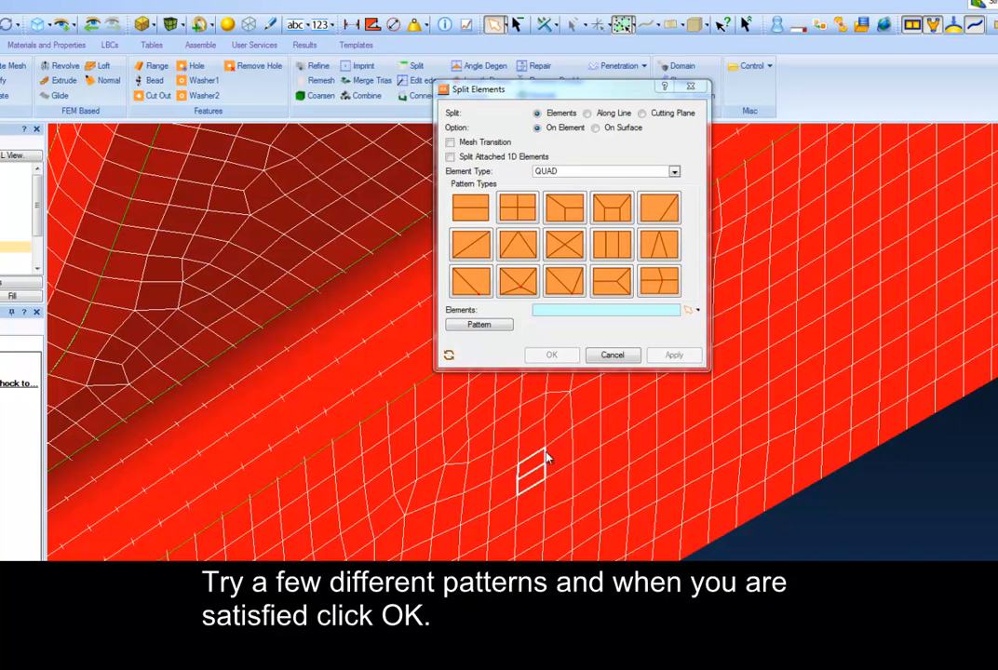
left_click(530, 470)
left_click(515, 211)
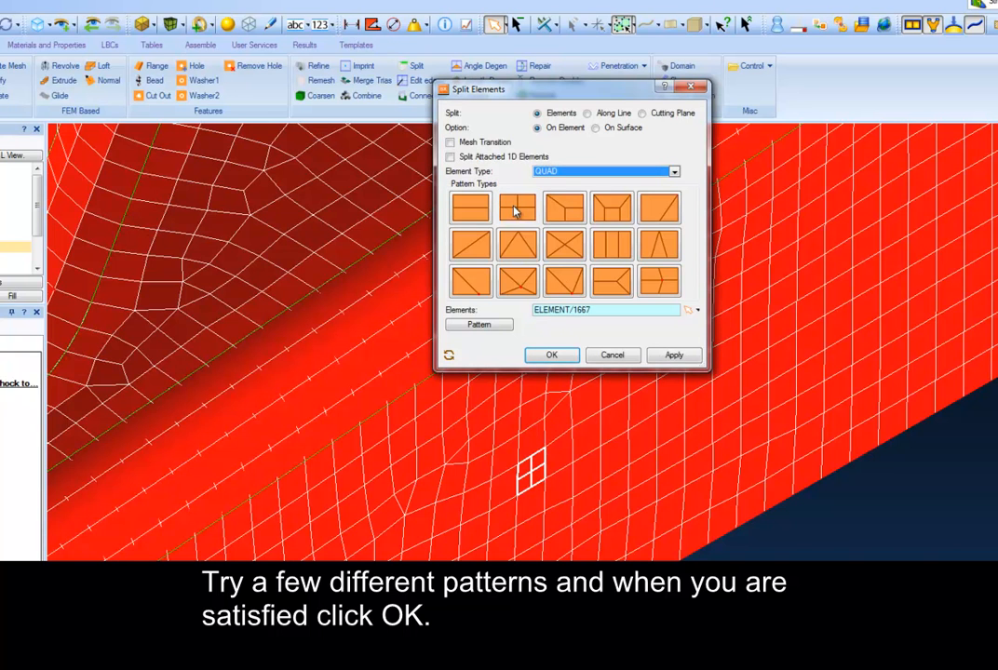
left_click(567, 211)
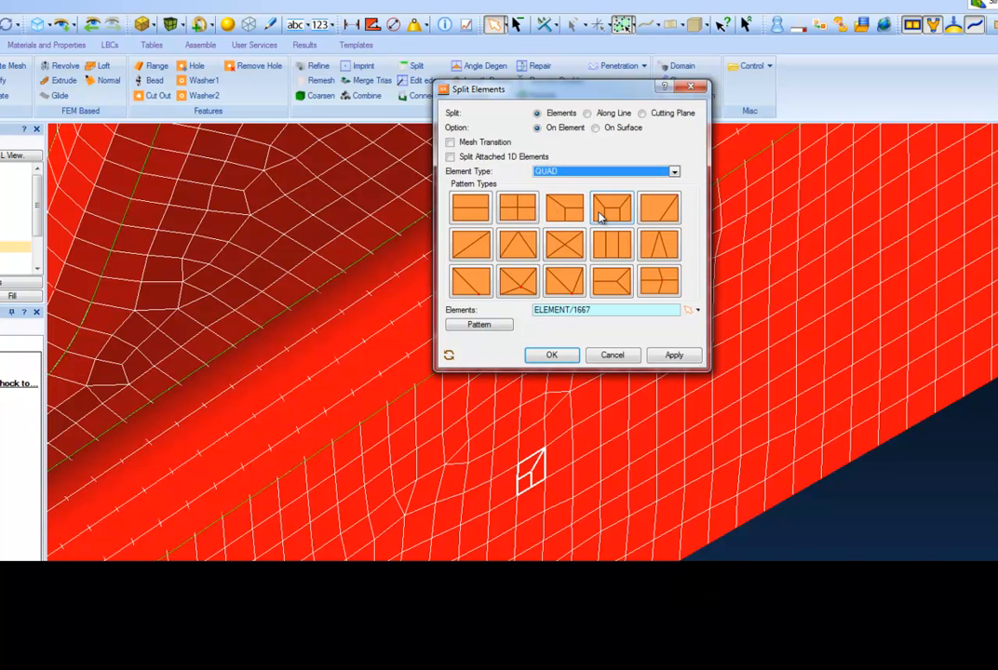
left_click(494, 324)
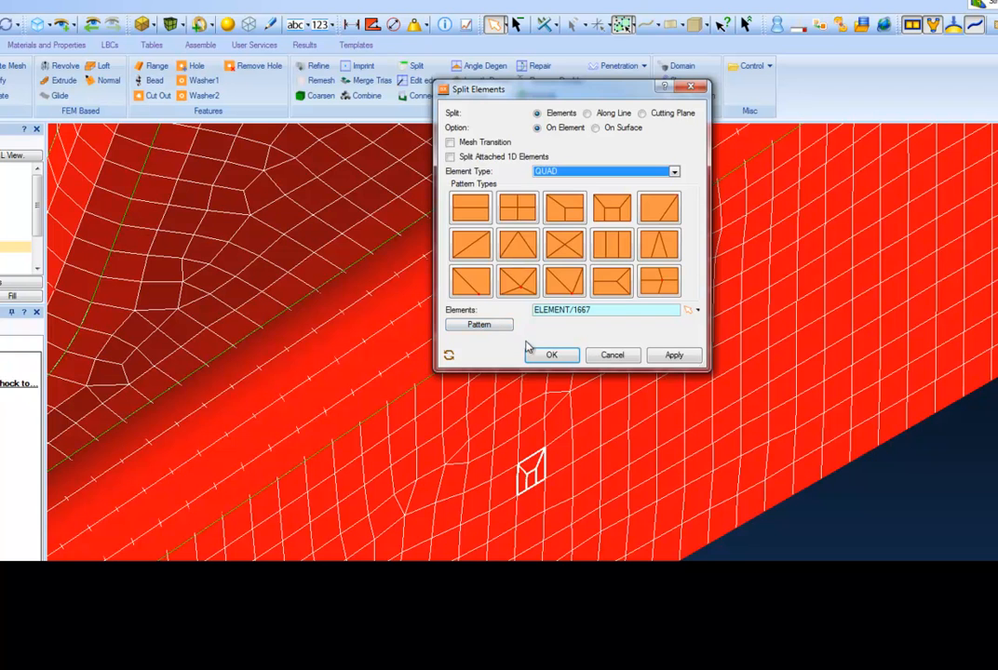
left_click(551, 355)
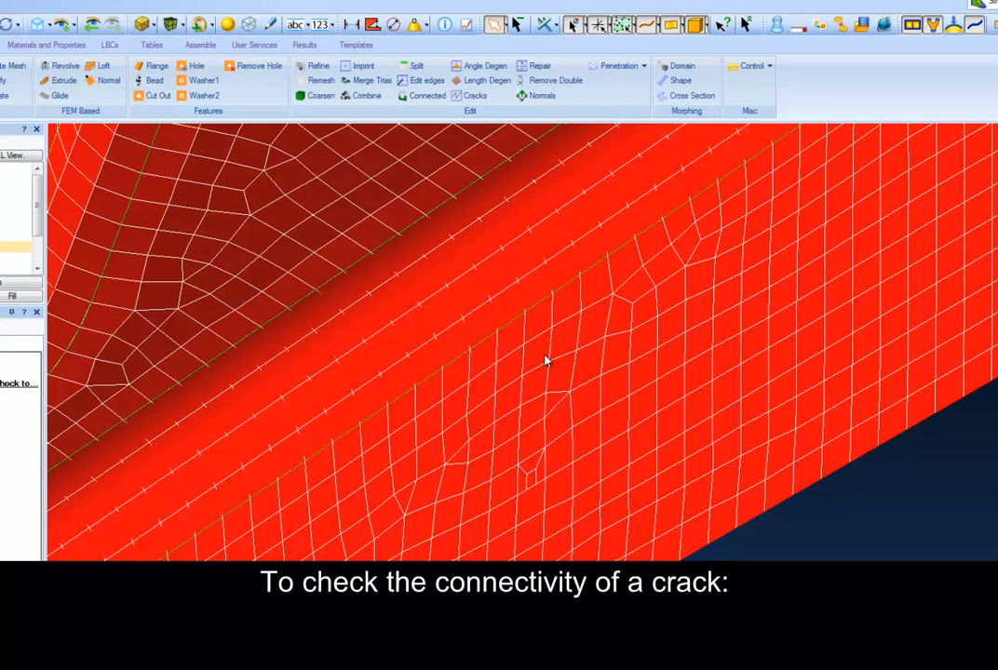
- Find cracks in the mesh and repair them with Fix Cracks enabled
left_click(484, 101)
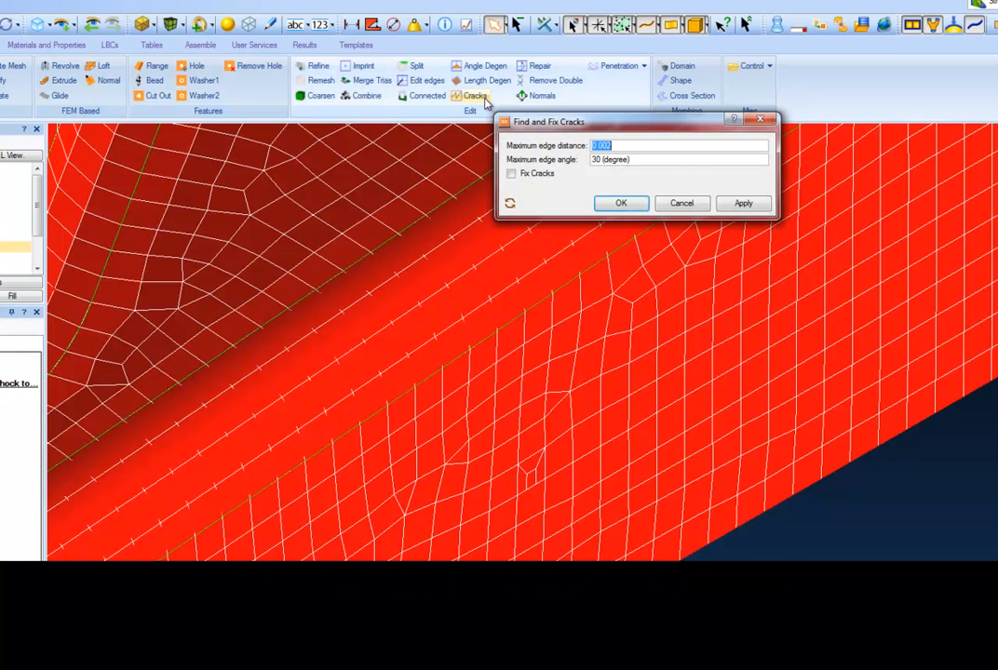
left_click(511, 174)
left_click(596, 203)
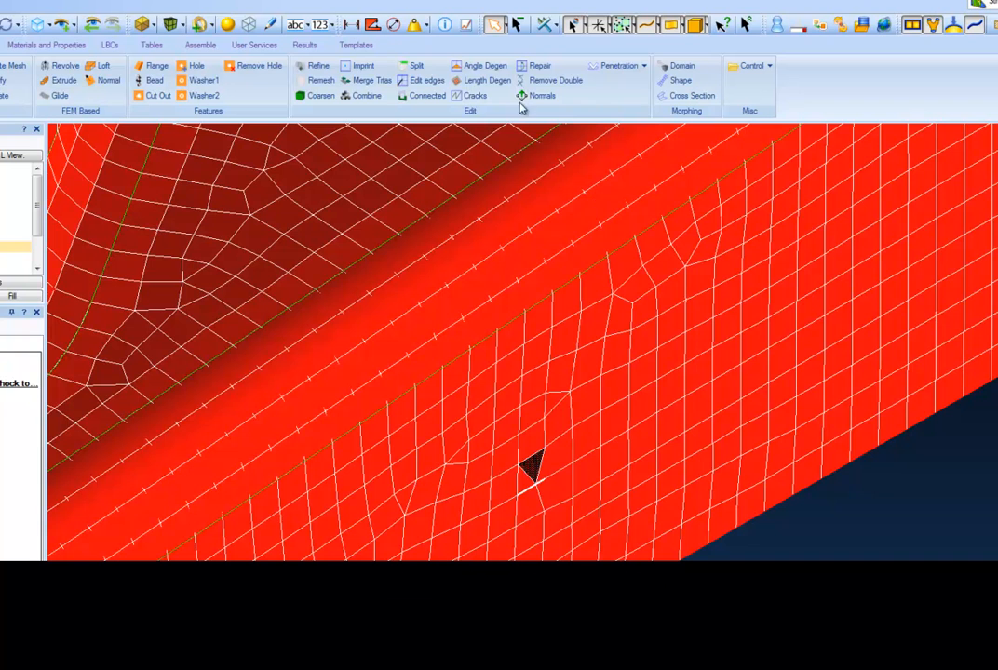
- Remesh the elements around the repaired crack, selected with the Sketch pick, at a 15 degree feature angle, and clear the highlights
left_click(321, 81)
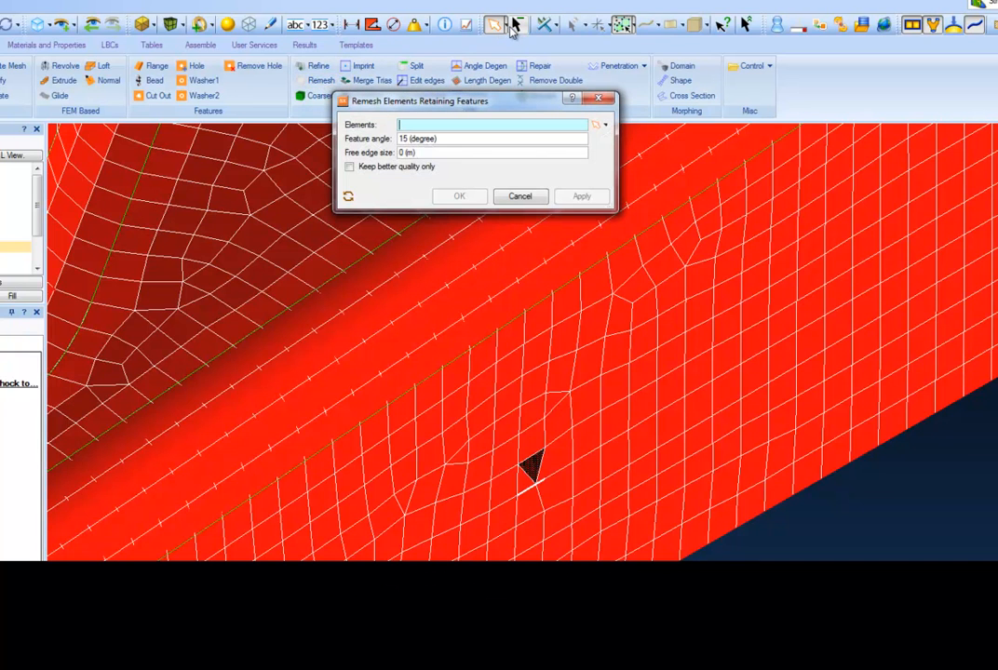
left_click(508, 24)
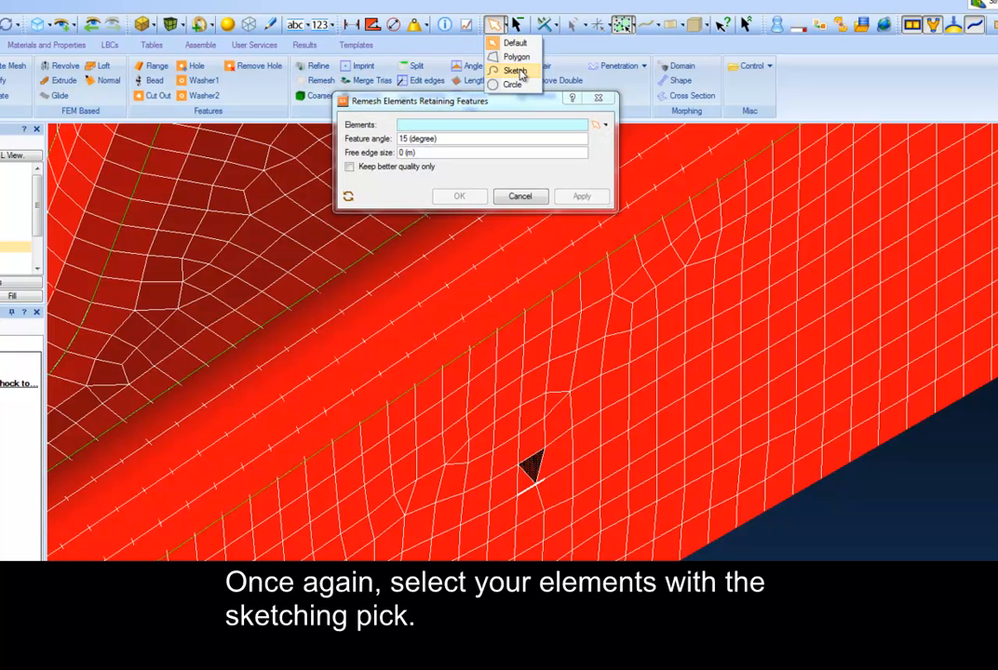
left_click(518, 71)
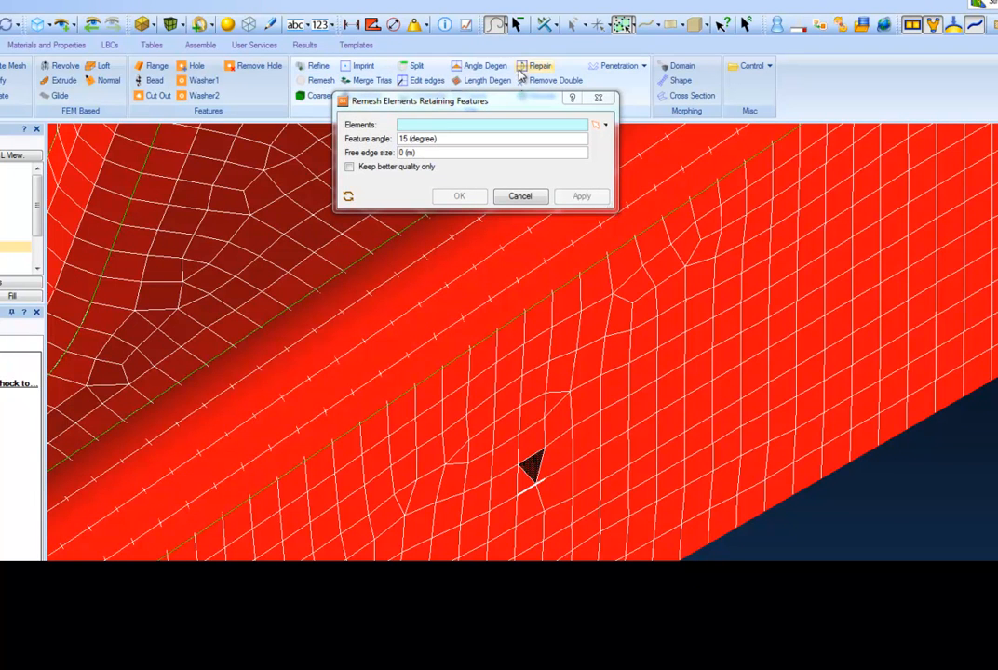
mouse_move(444, 454)
left_mouse_down()
mouse_move(613, 528)
mouse_move(590, 419)
mouse_move(568, 400)
left_mouse_up()
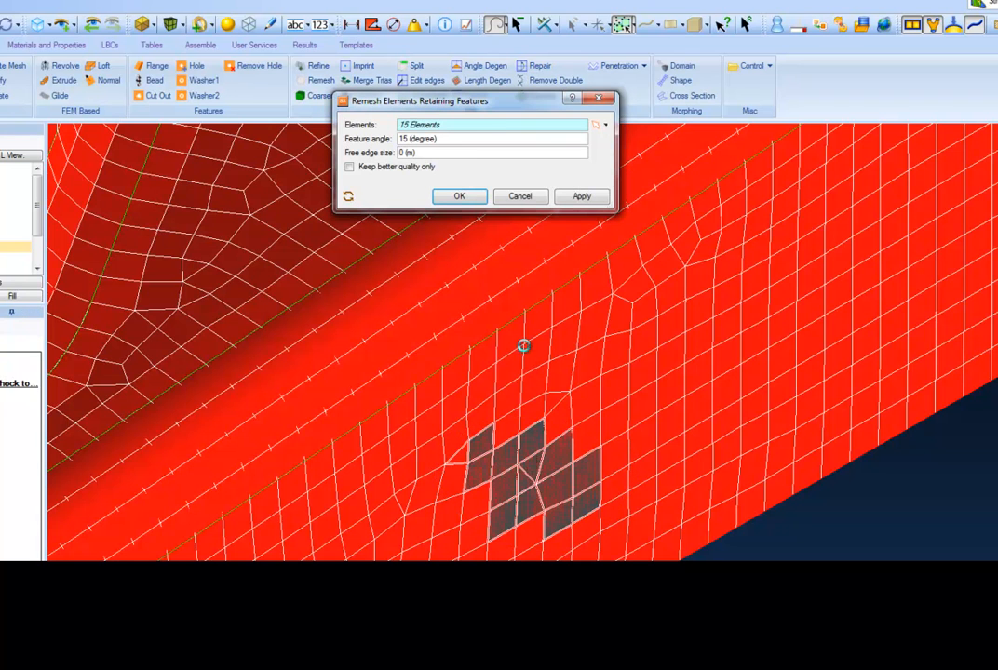
left_click(452, 199)
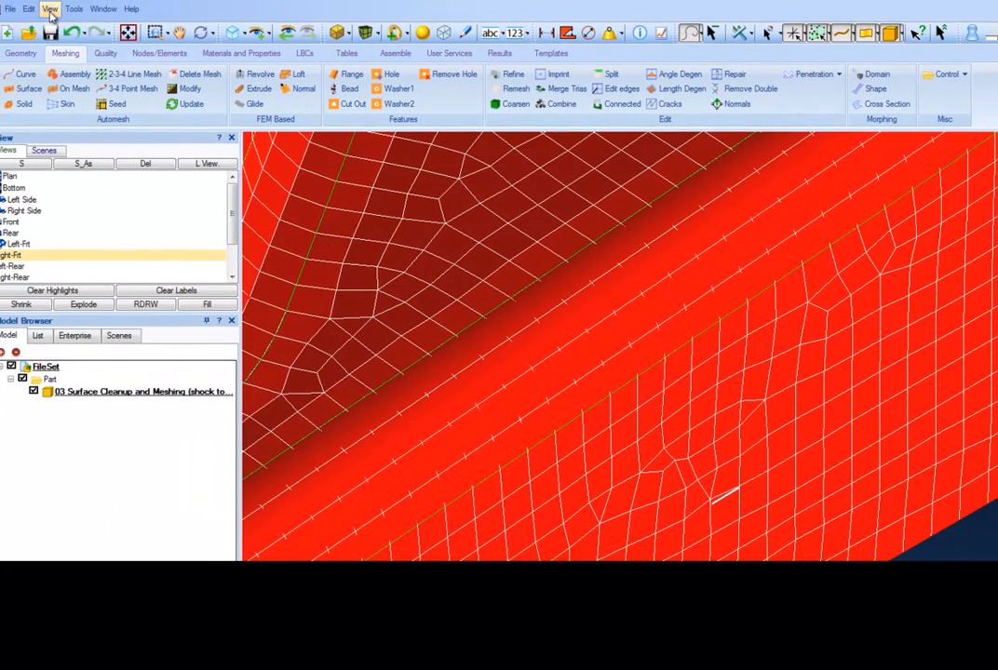
left_click(49, 9)
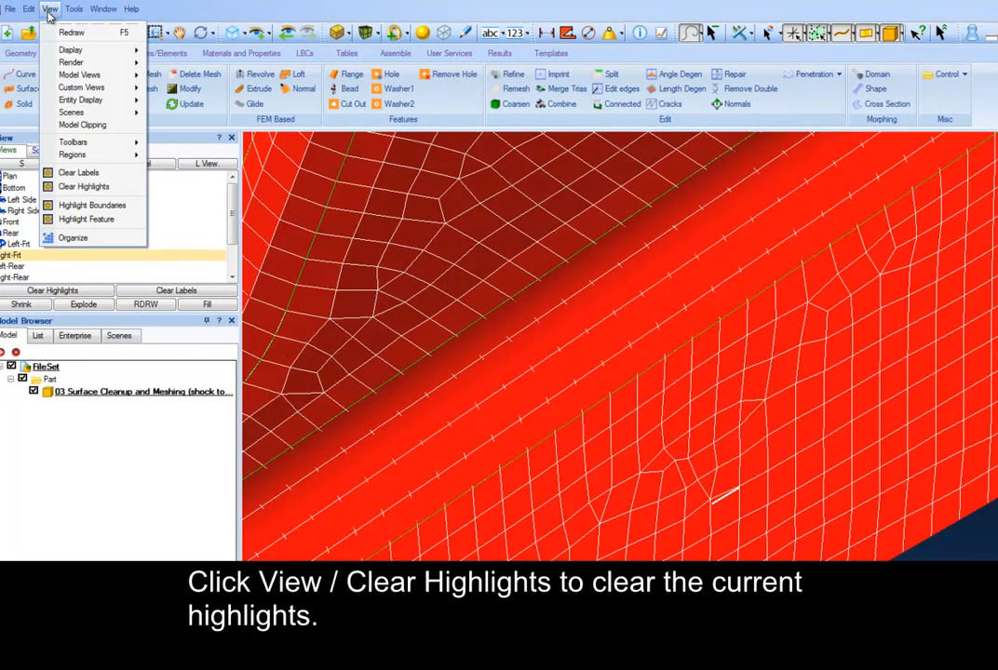
left_click(93, 187)
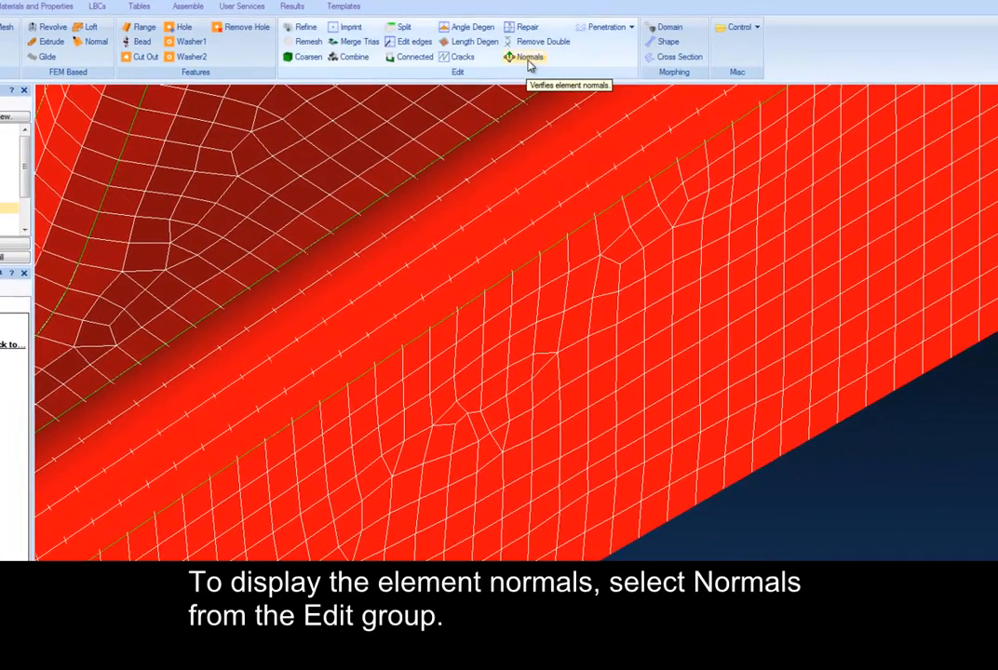
- Show the normals of all elements and inspect their directions across the whole model, ending in the Right-Frt view
left_click(736, 107)
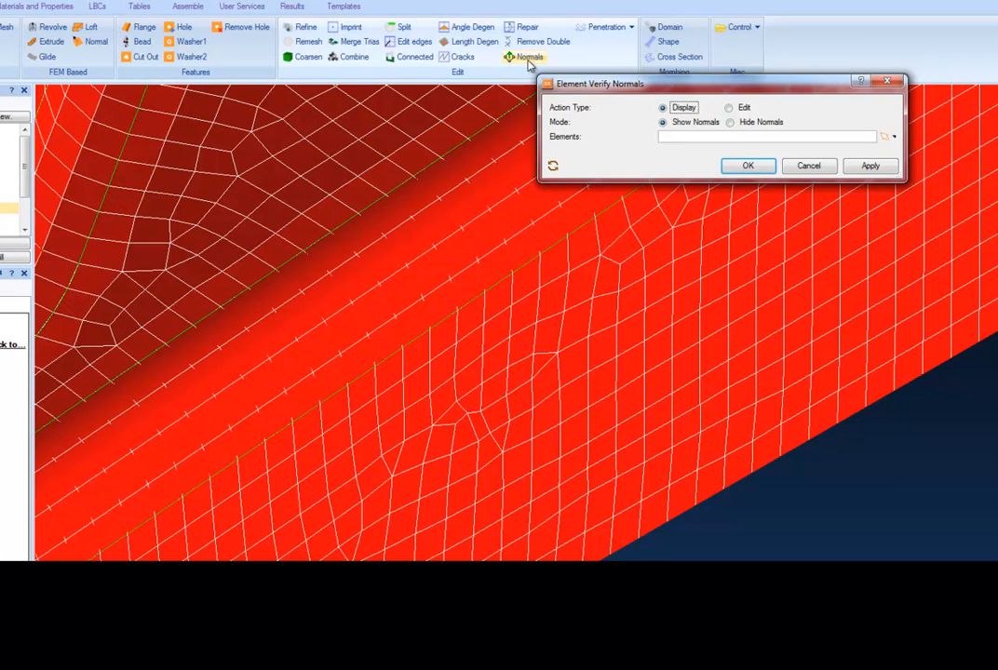
left_click(672, 137)
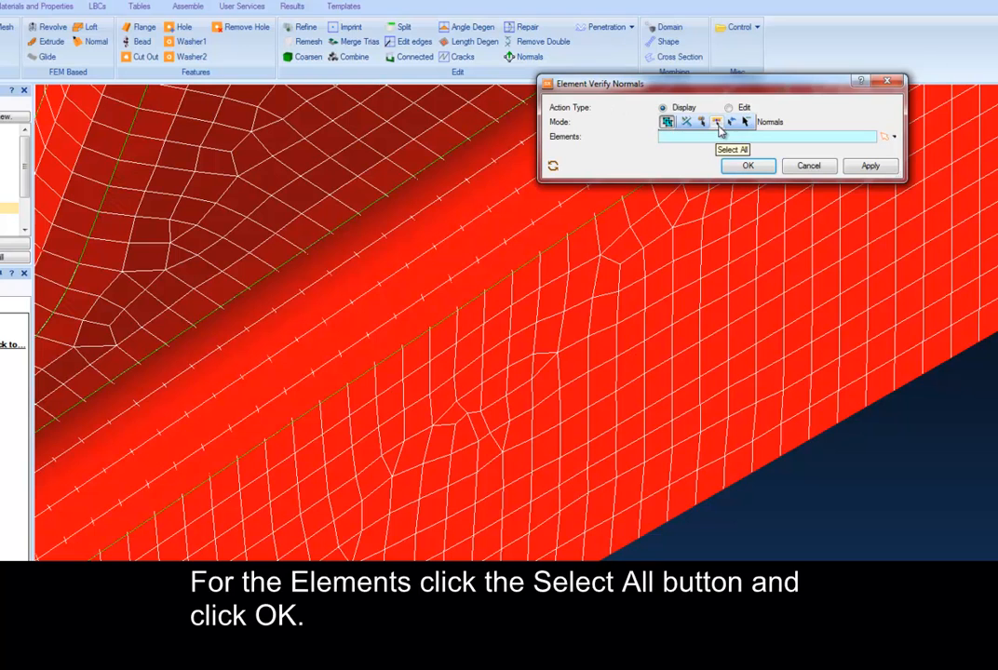
left_click(718, 124)
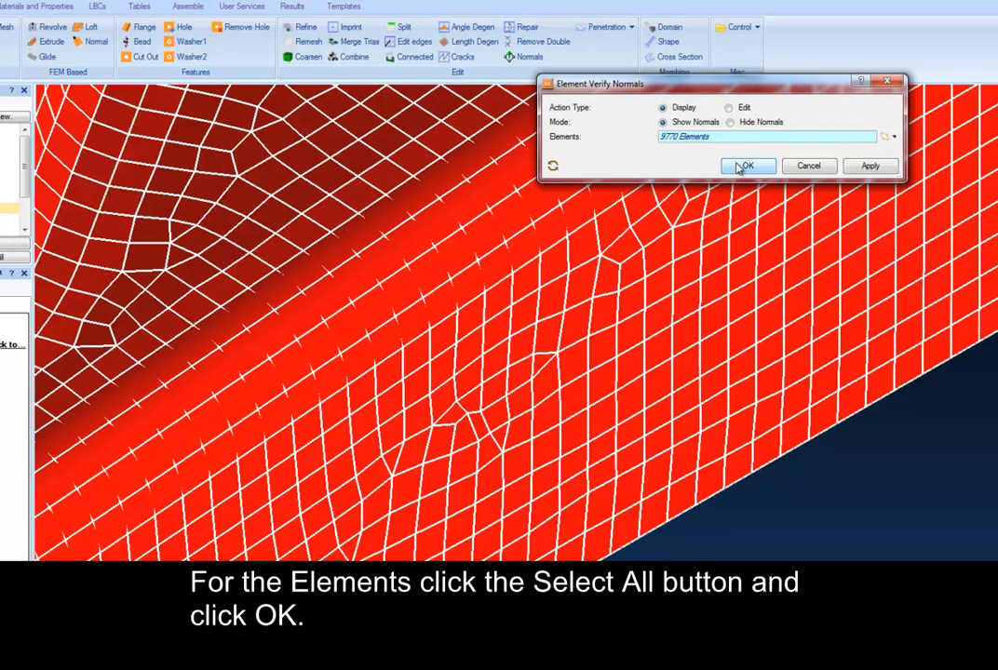
left_click(742, 166)
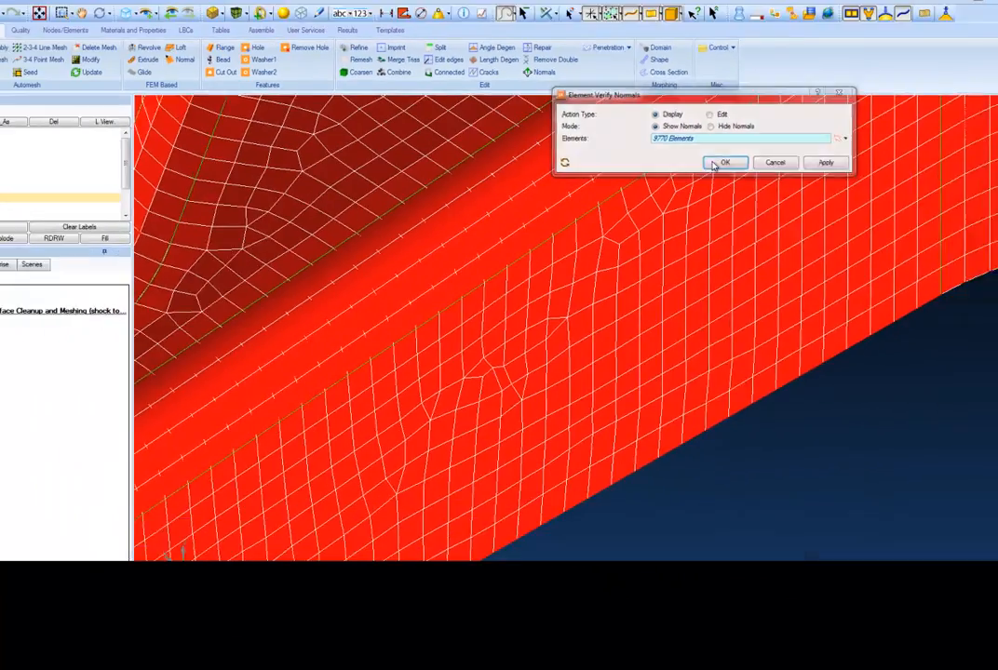
left_click(735, 168)
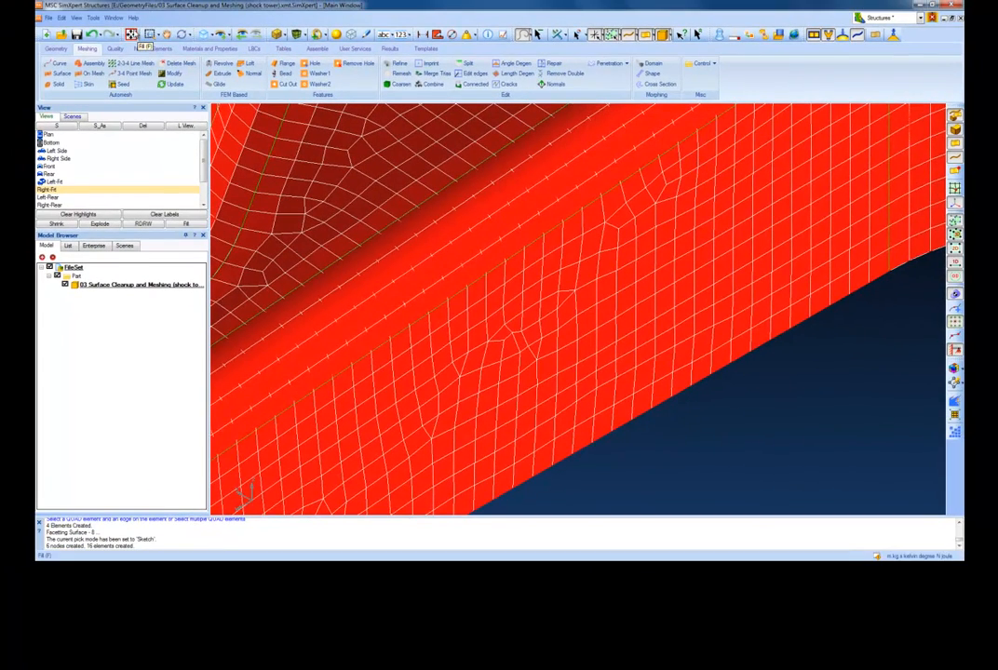
left_click(523, 34)
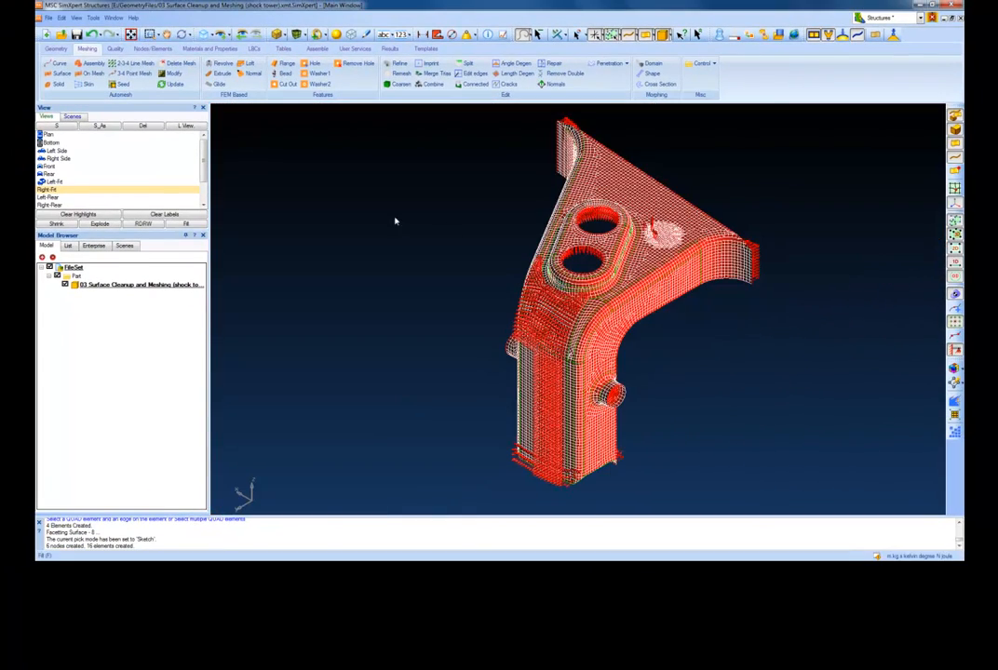
mouse_move(454, 220)
middle_mouse_down()
mouse_move(365, 197)
mouse_move(325, 205)
mouse_move(380, 223)
mouse_move(532, 239)
mouse_move(558, 258)
mouse_move(443, 234)
middle_mouse_up()
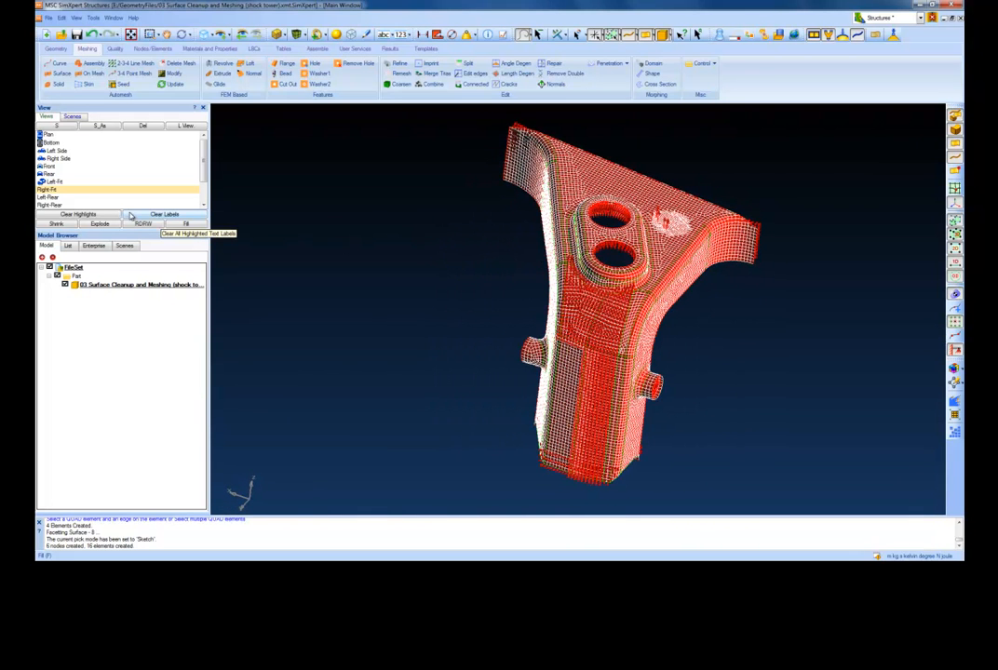
double_click(52, 189)
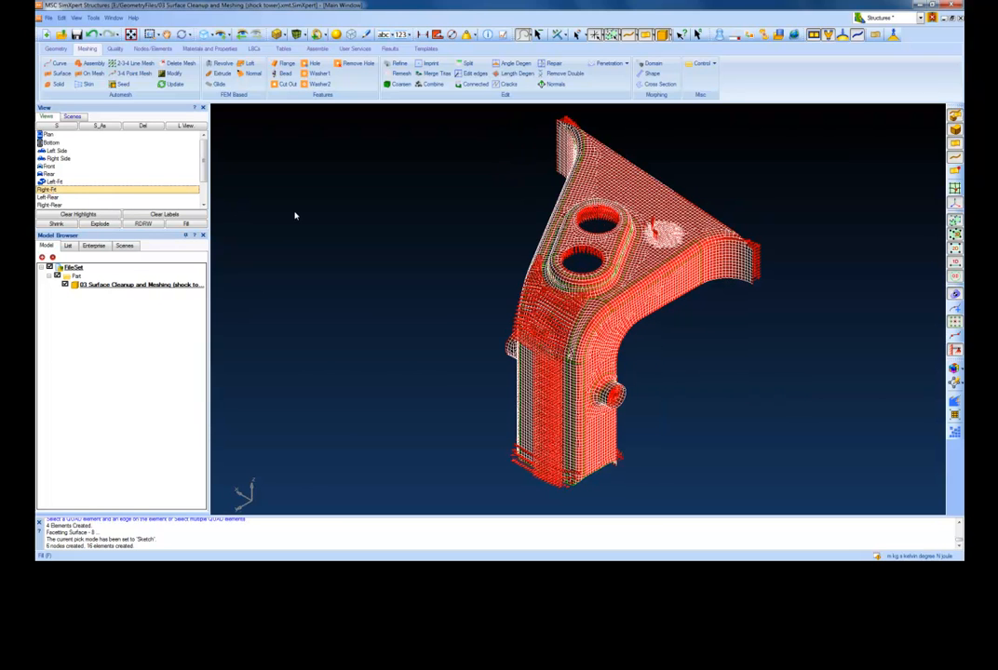
- Return the pick mode to Default for picking a single element on the side wall
left_click(150, 34)
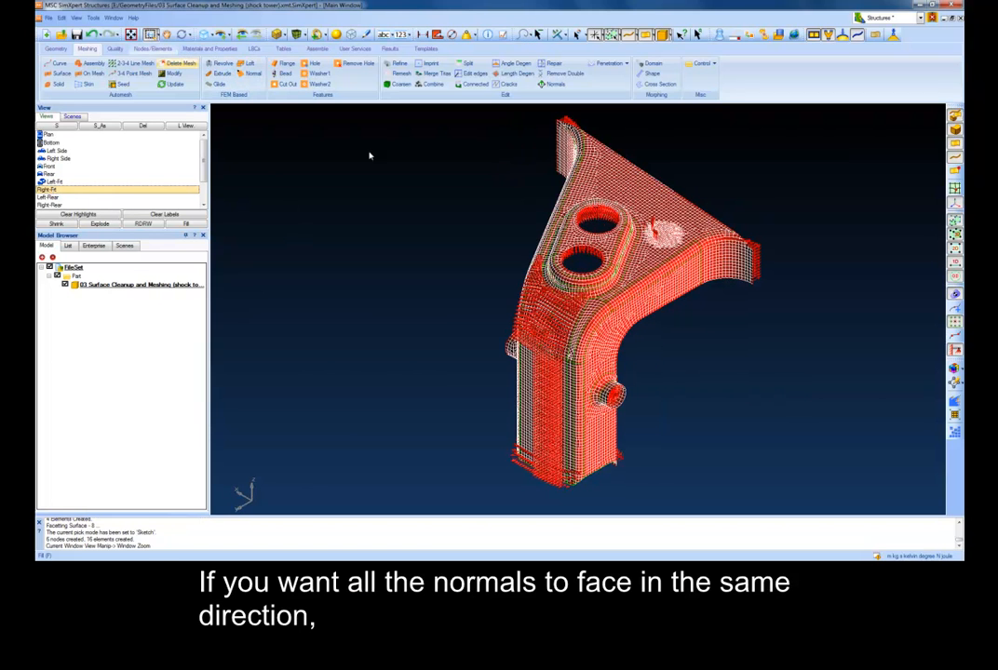
left_click(611, 274)
left_click_drag(611, 275, 680, 328)
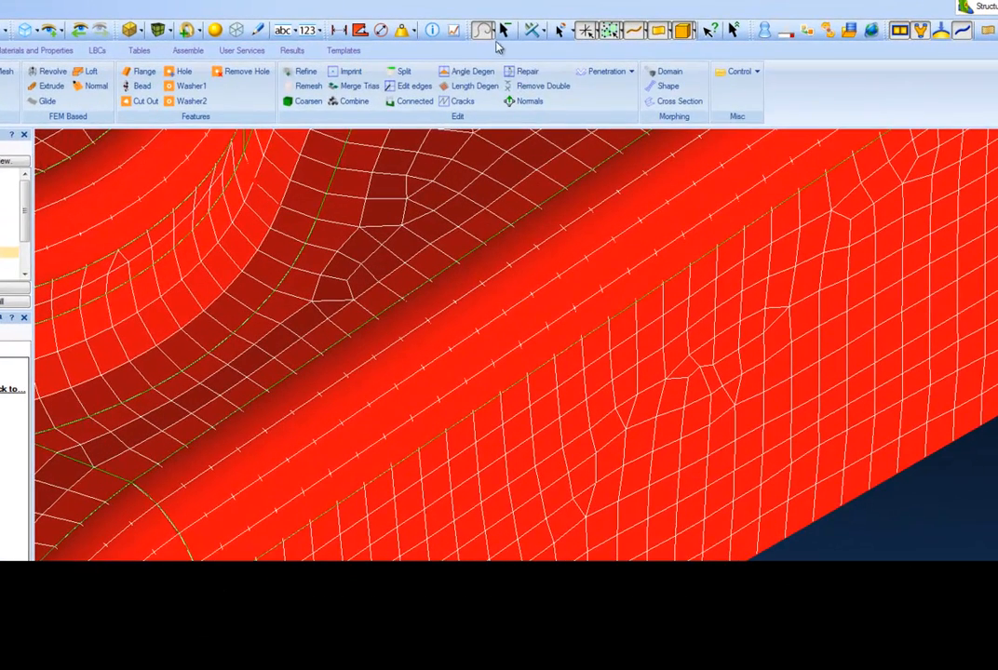
left_click(486, 31)
left_click(500, 49)
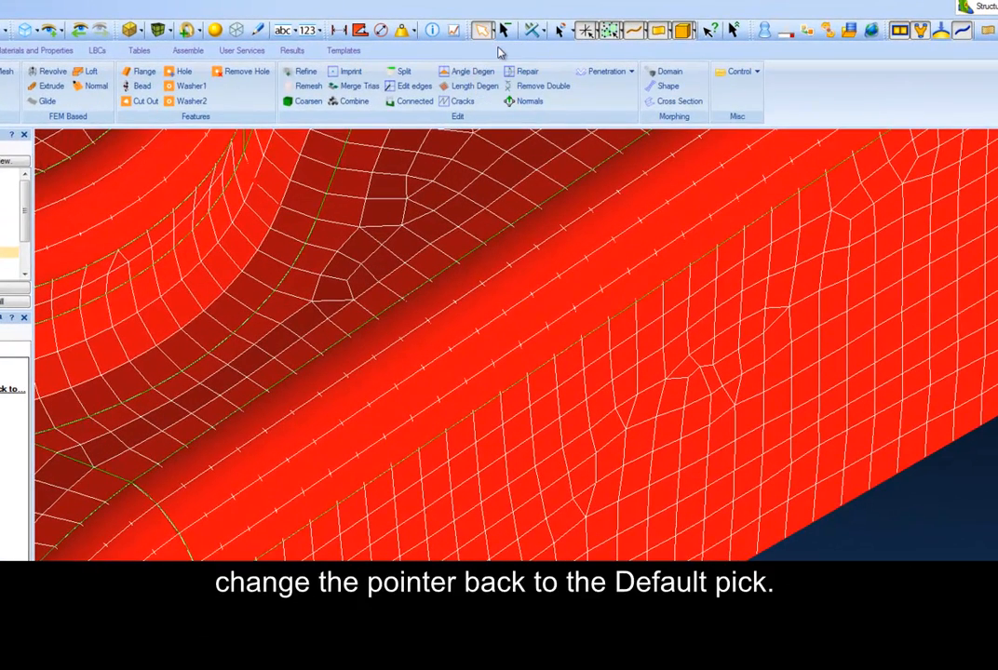
- Fix the normals with the Alignment method, aligning all elements to the element normal of a reference element on the side wall
left_click(533, 101)
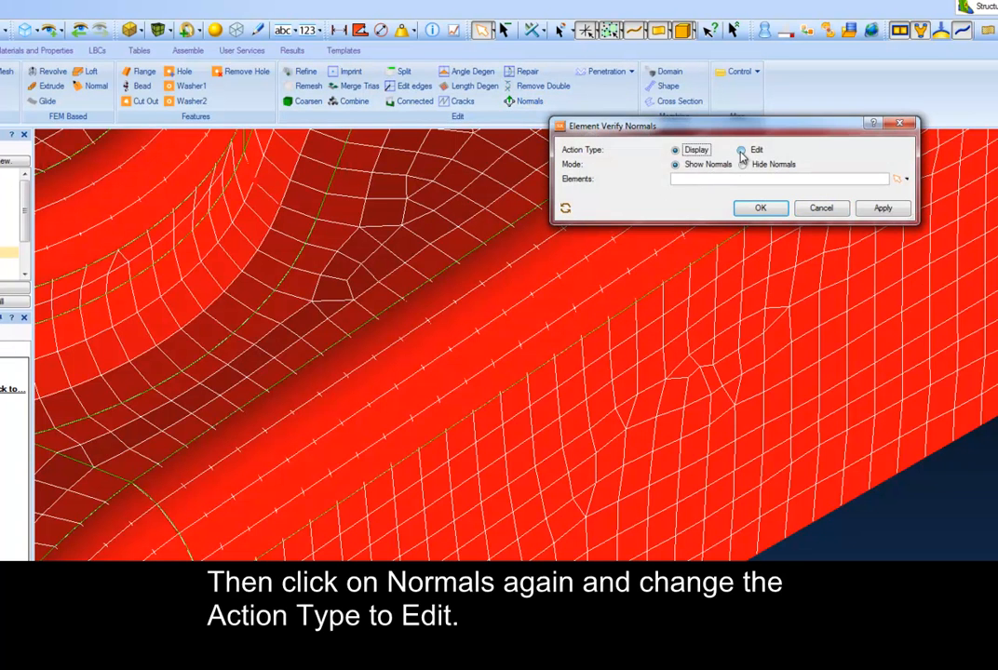
left_click(742, 152)
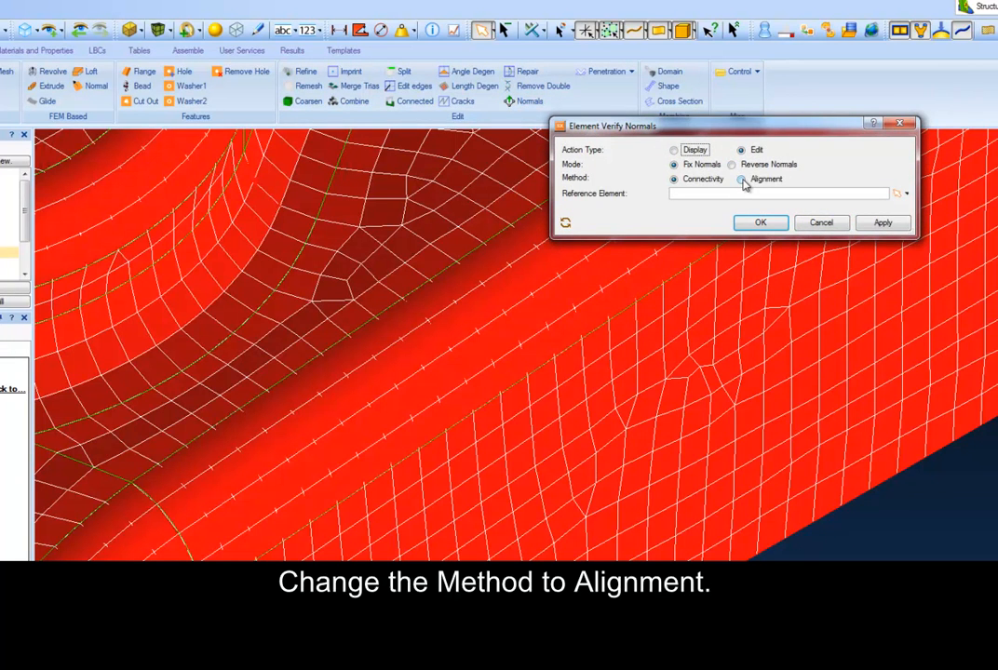
left_click(742, 181)
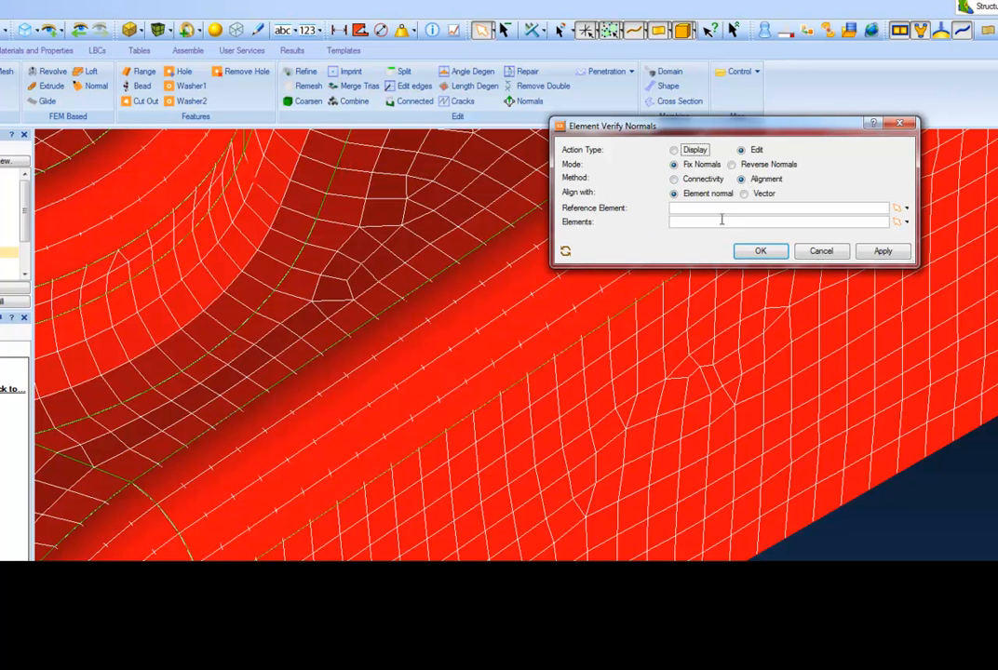
left_click(750, 450)
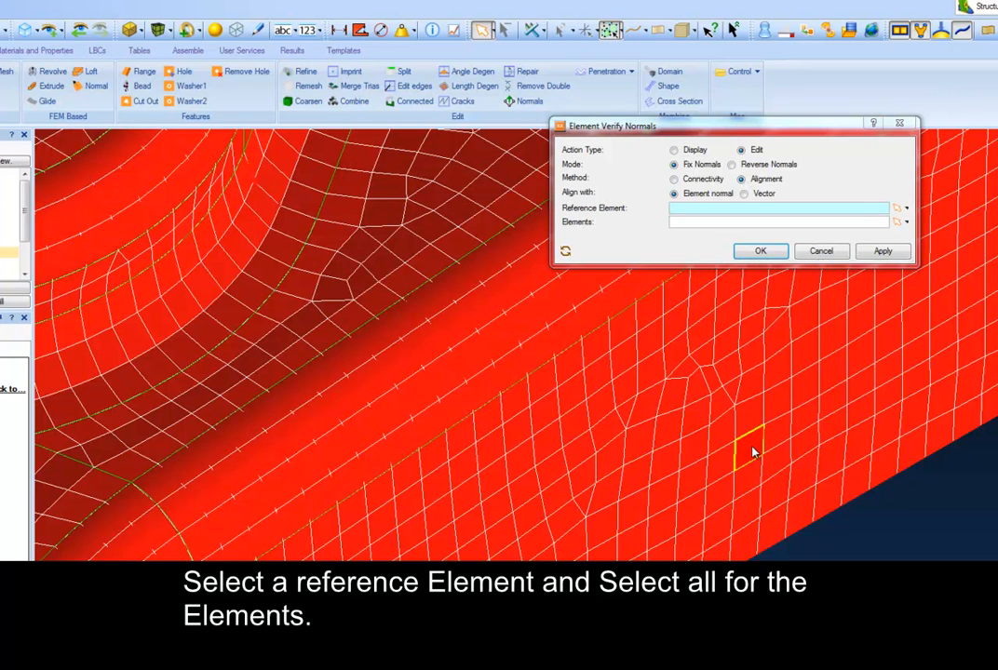
left_click(692, 224)
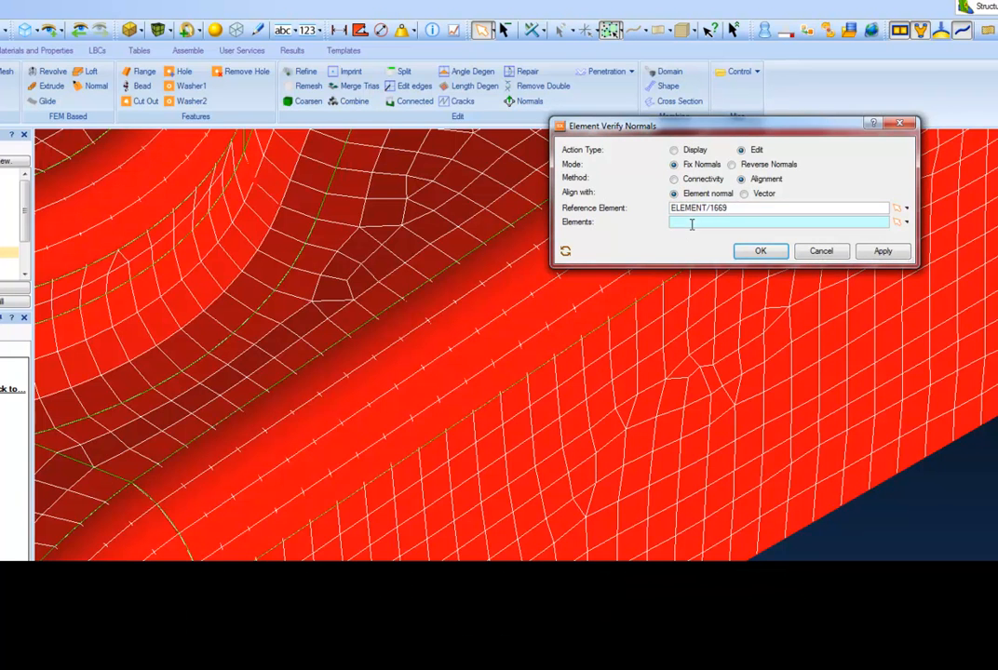
left_click(728, 209)
left_click(744, 251)
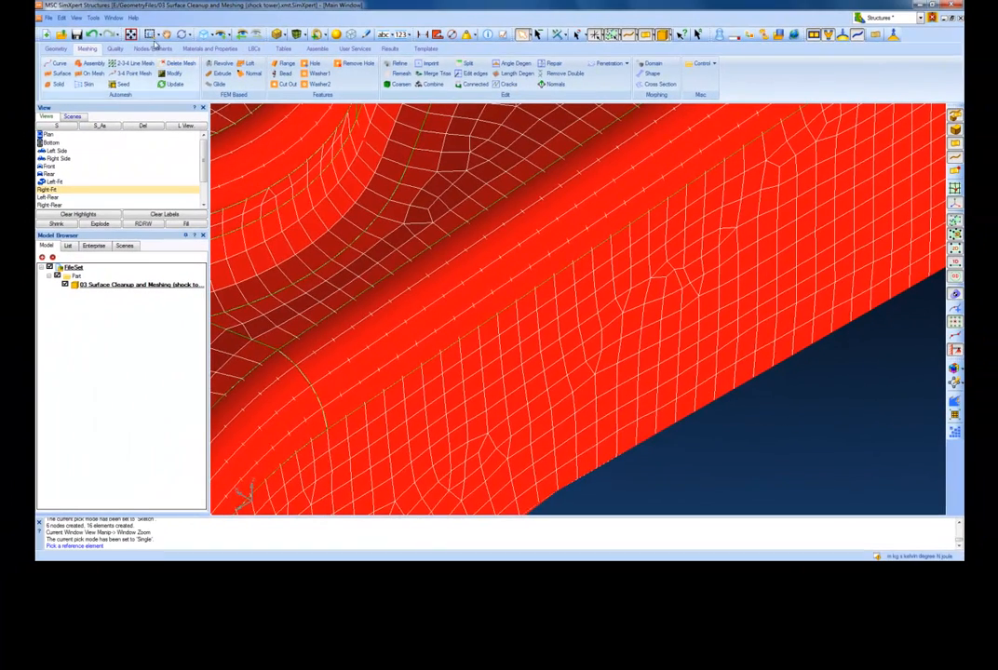
left_click(131, 34)
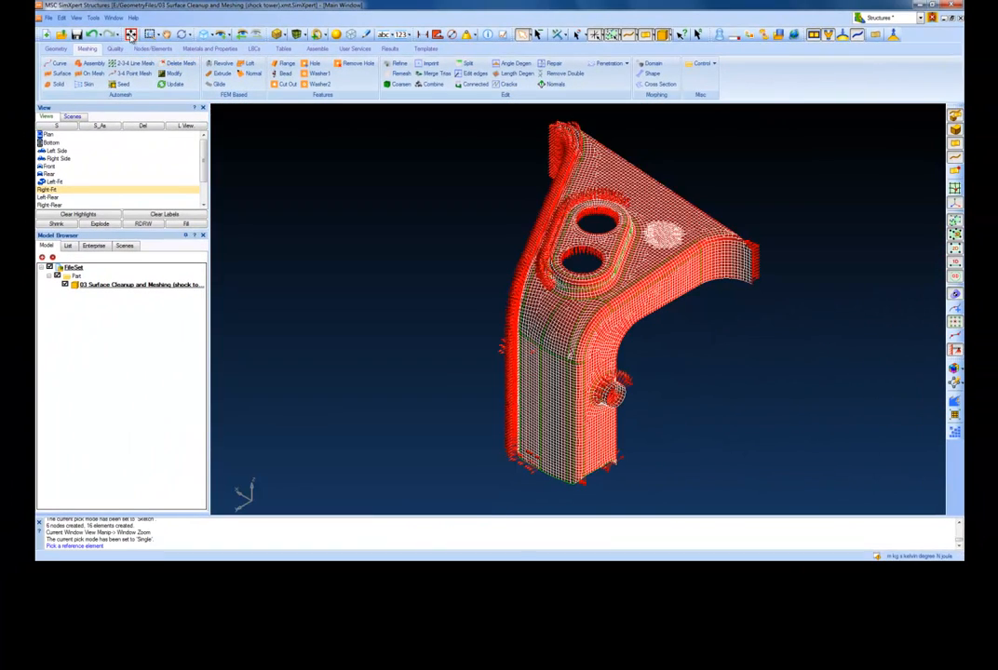
middle_click_drag(545, 243, 468, 301)
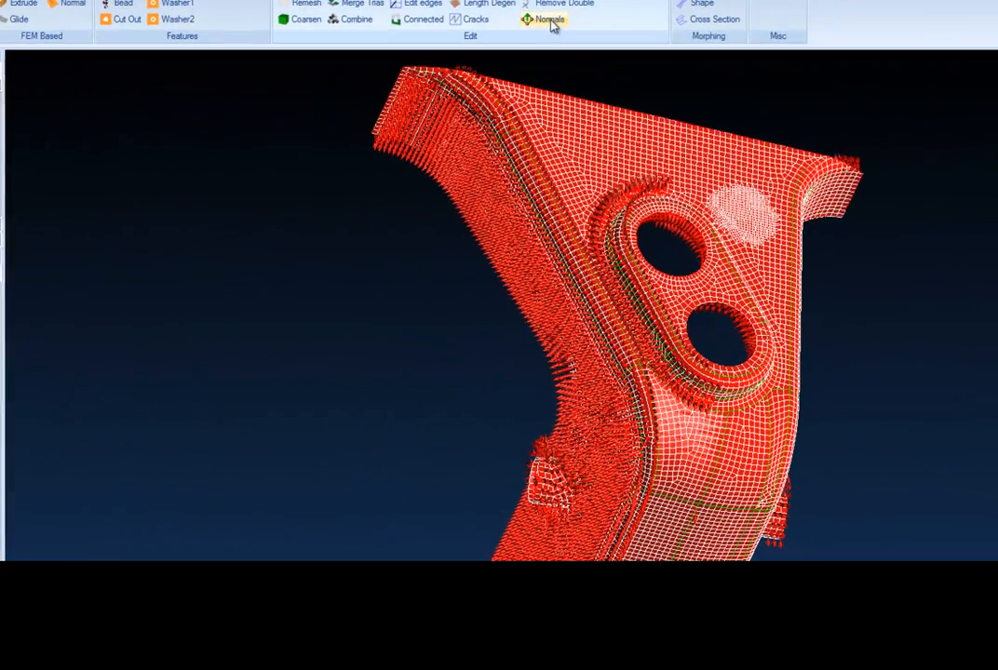
- Hide the normals of all elements
left_click(556, 84)
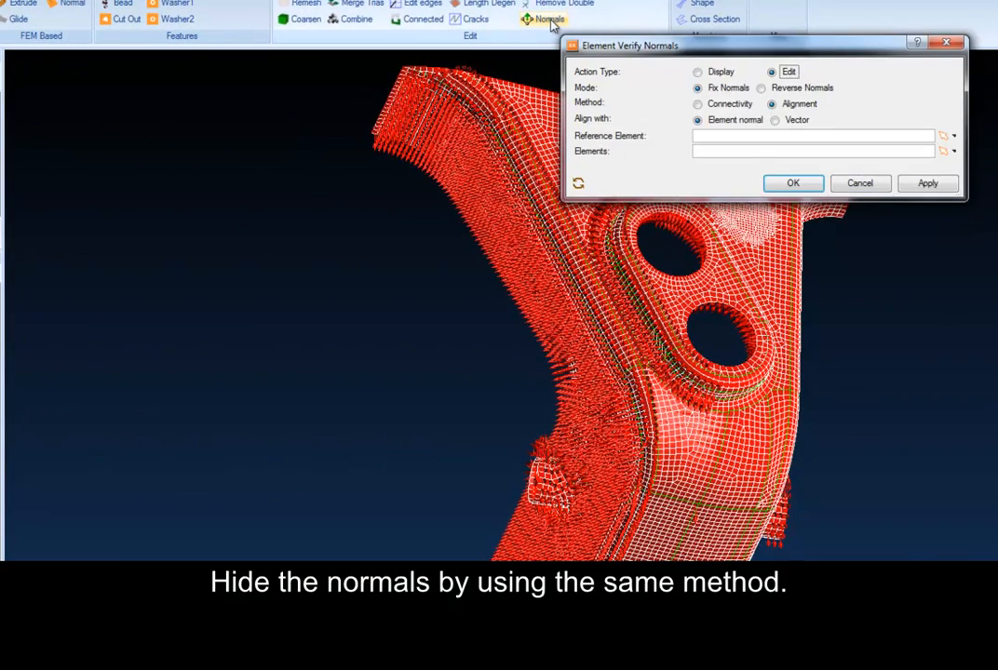
left_click(698, 72)
left_click(775, 88)
left_click(714, 106)
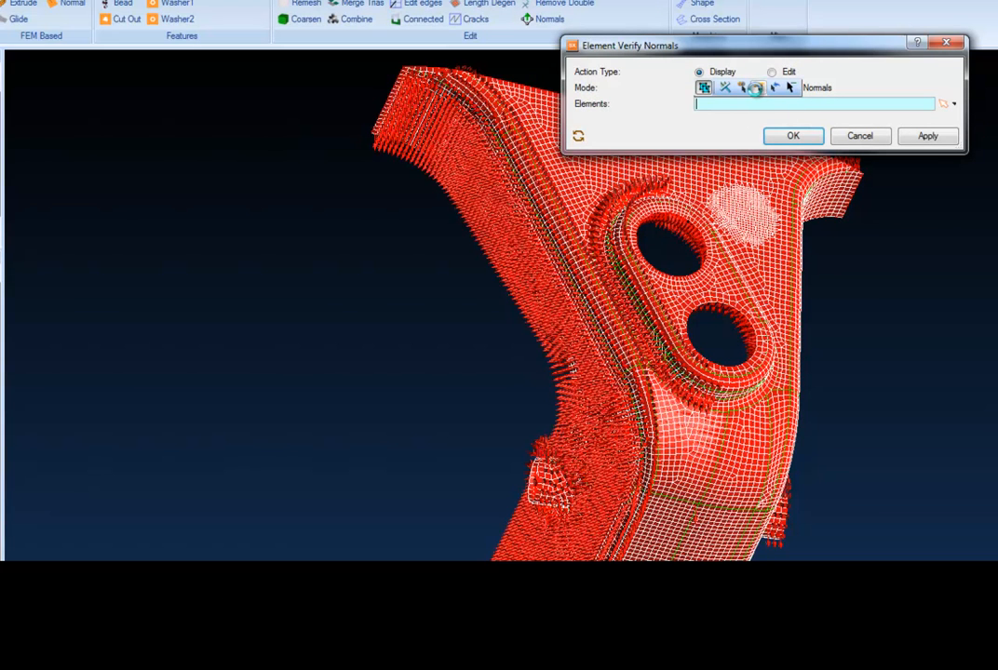
left_click(759, 87)
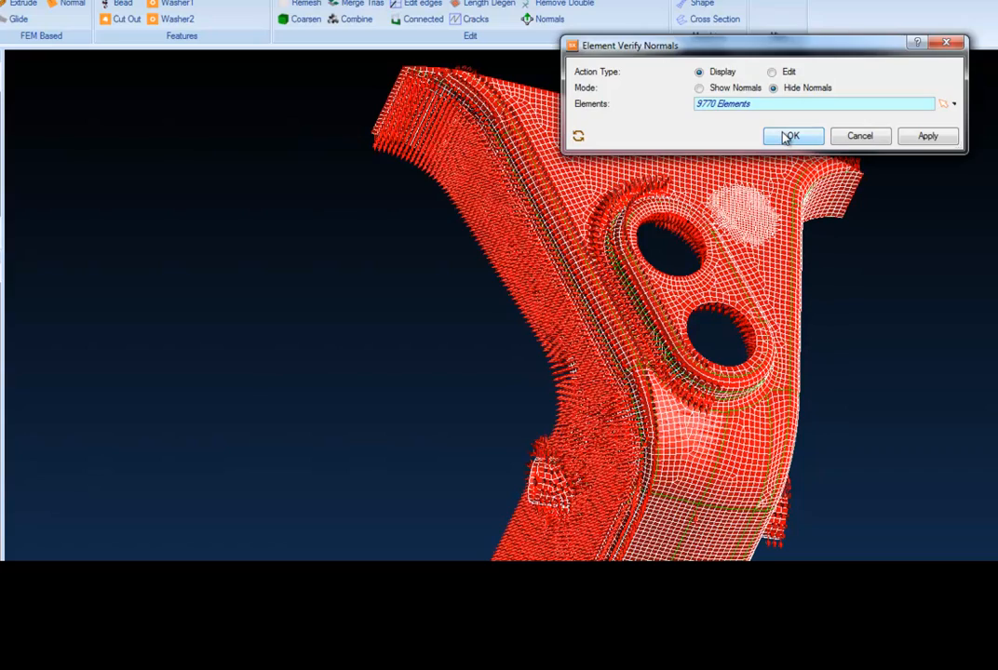
left_click(788, 137)
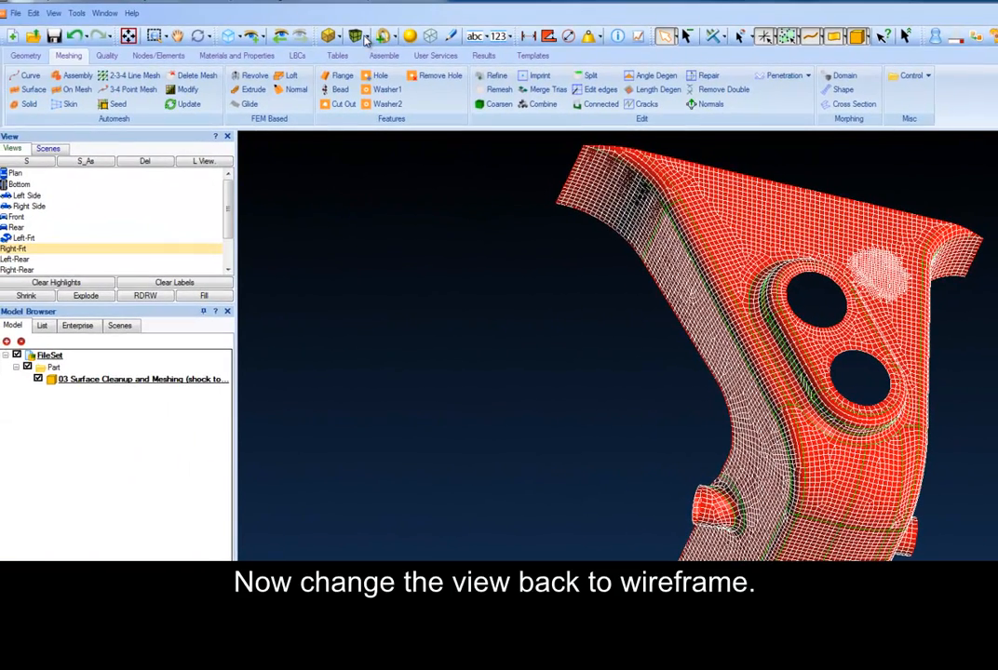
- Display the finite elements as FE WireFrame and highlight the mesh boundaries to check for cracks
left_click(365, 37)
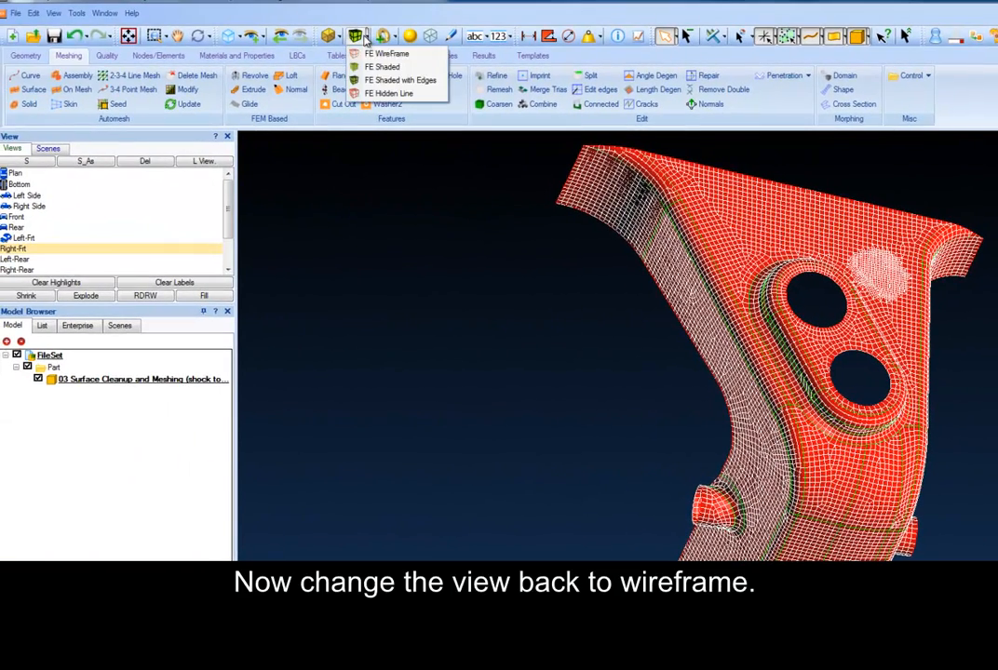
left_click(382, 53)
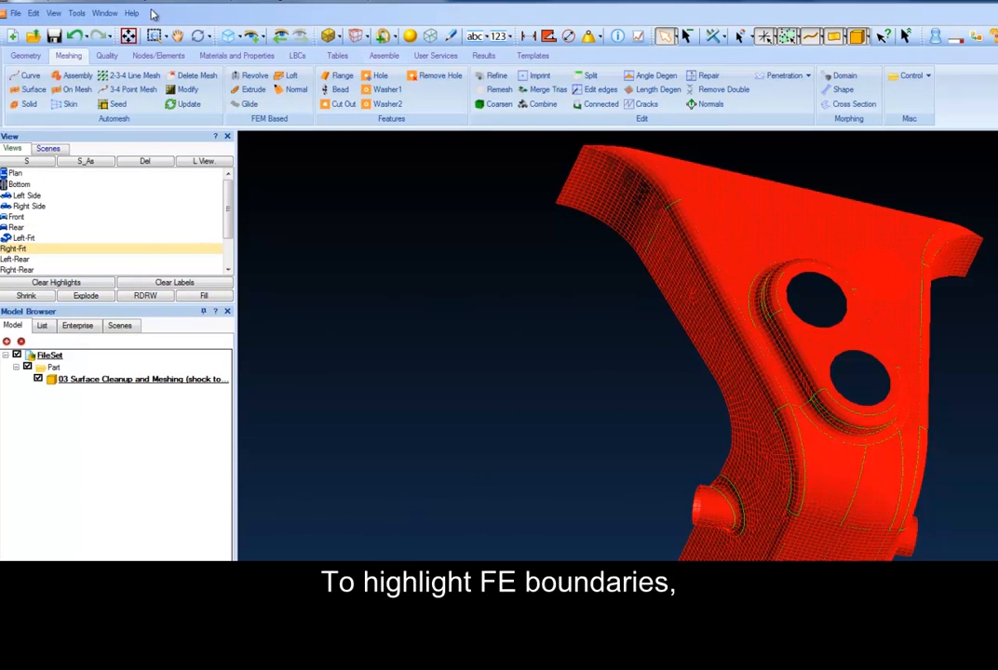
left_click(59, 13)
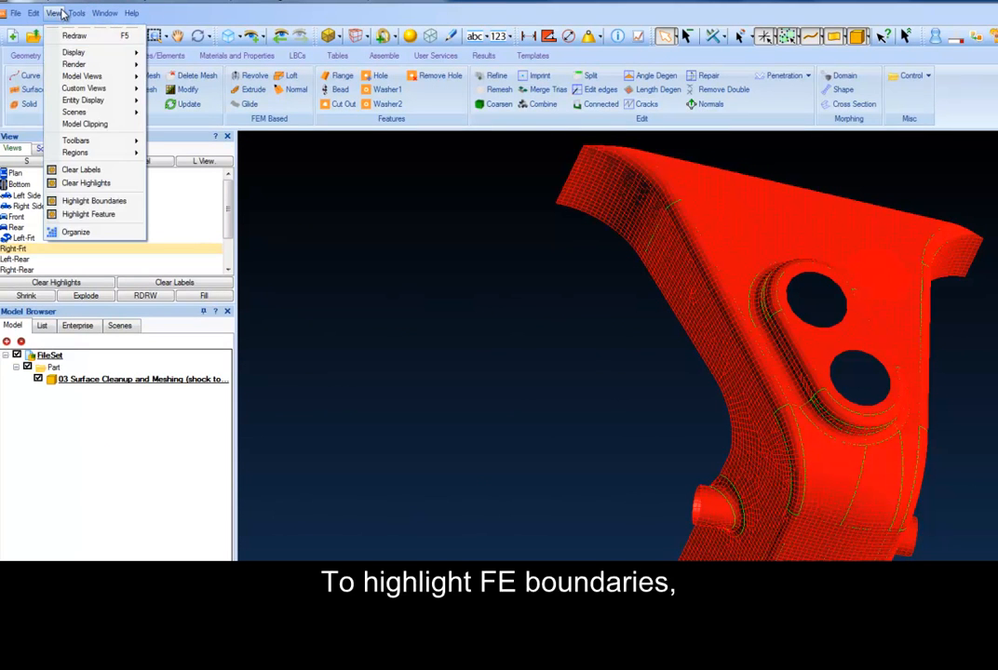
left_click(115, 202)
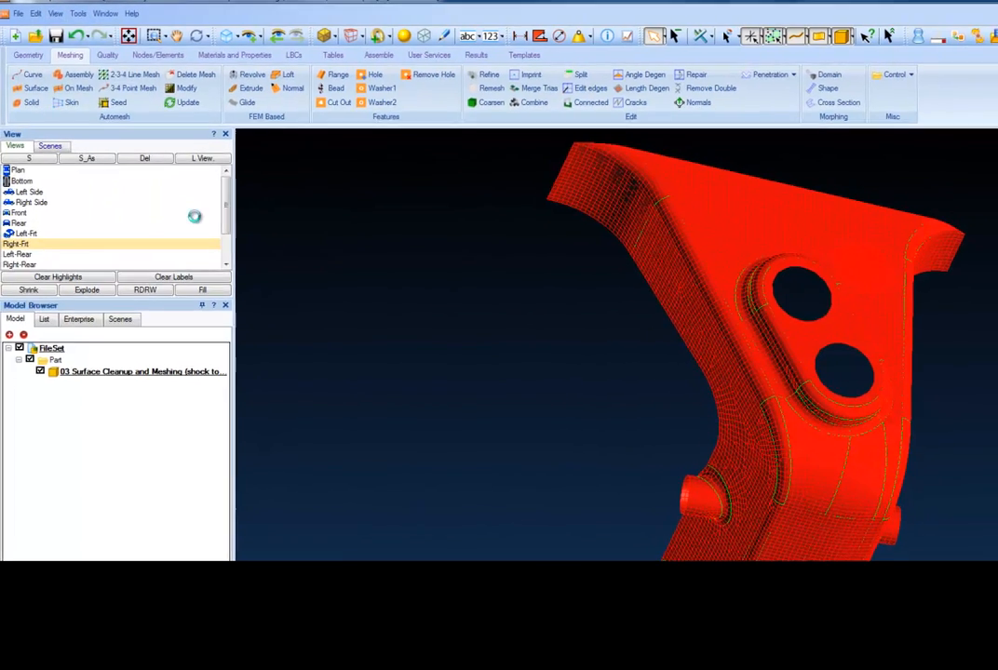
scroll(368, 216, "down", 2)
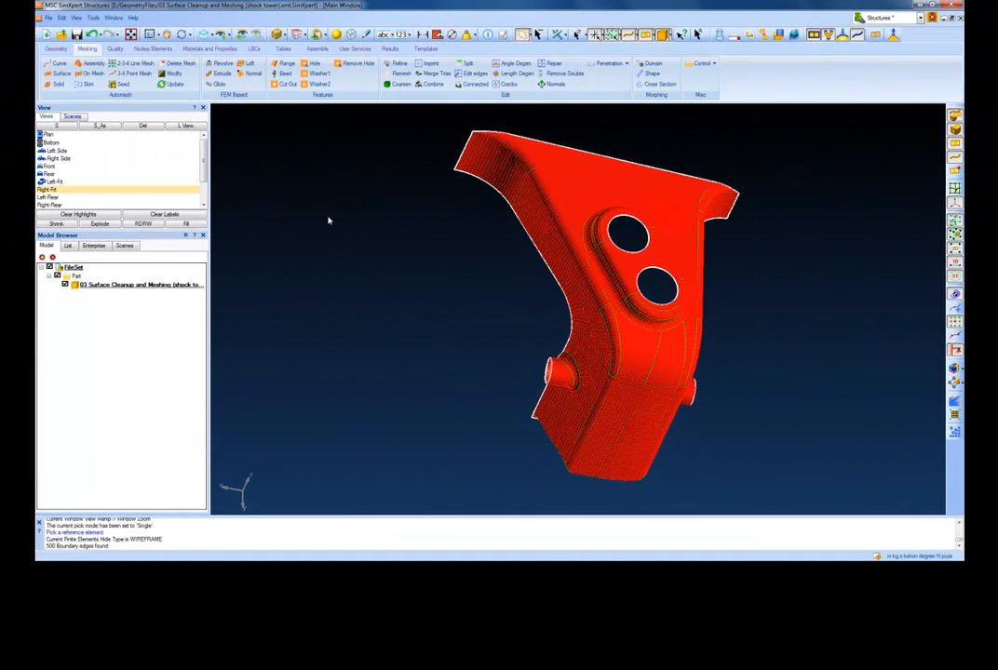
middle_click_drag(683, 320, 660, 329)
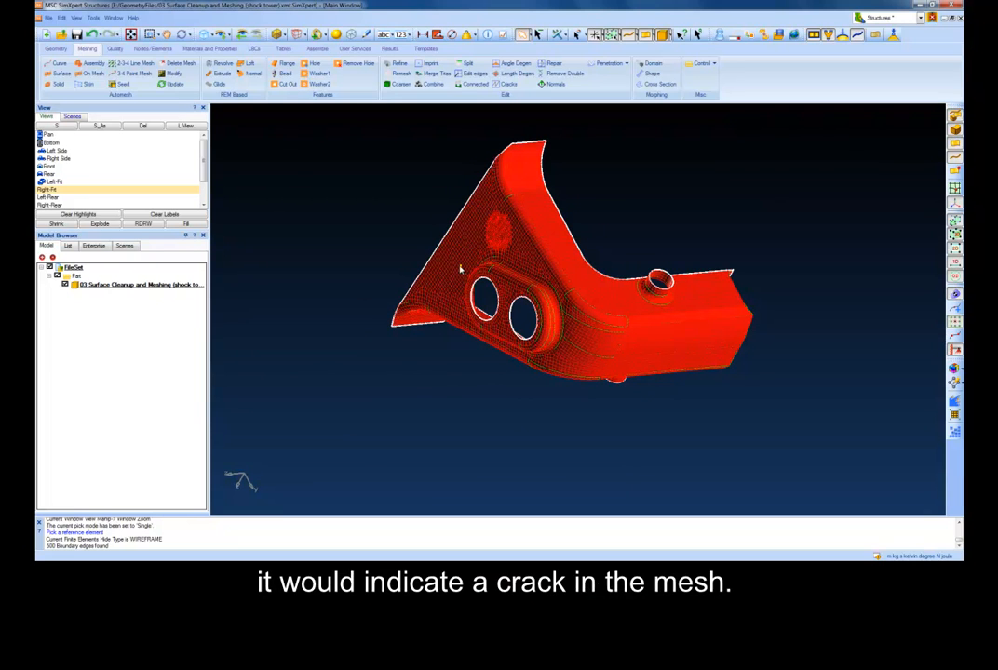
- Clear the boundary highlights and restore the Right-Frt view
left_click(77, 18)
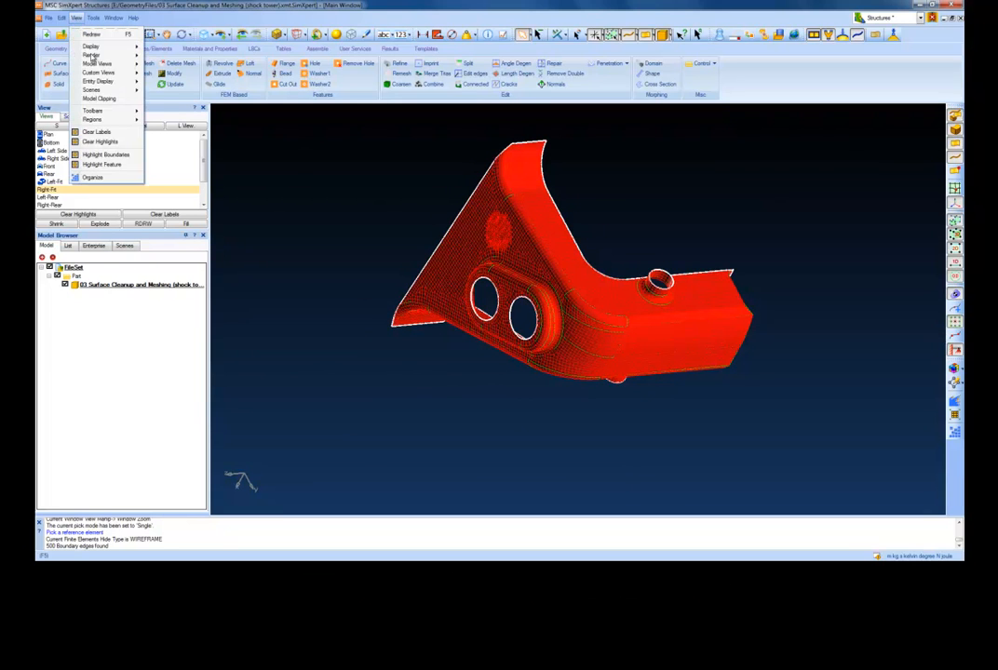
left_click(103, 143)
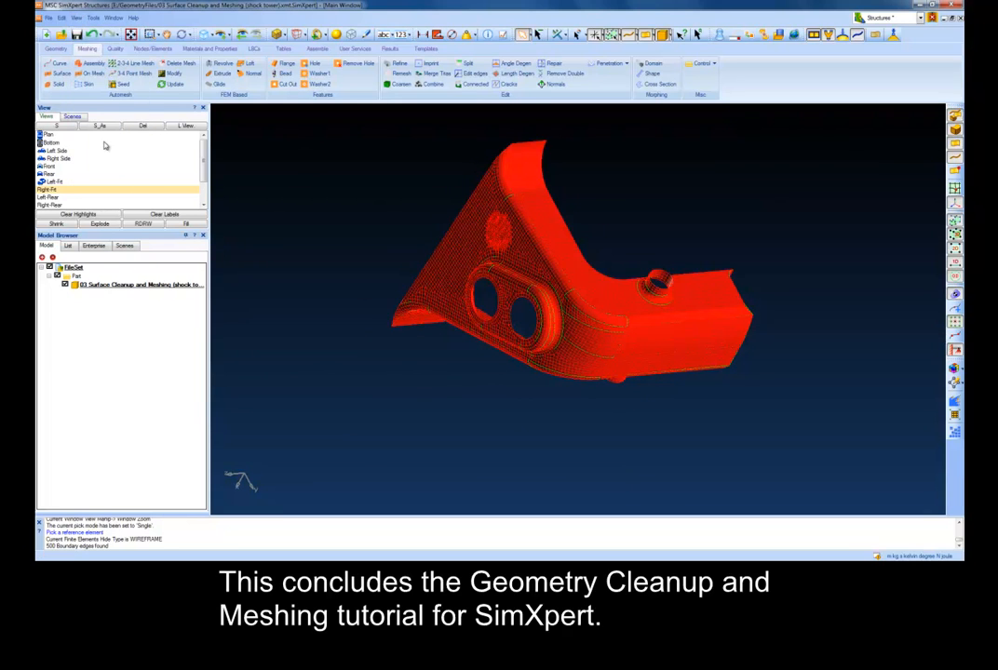
left_click(65, 191)
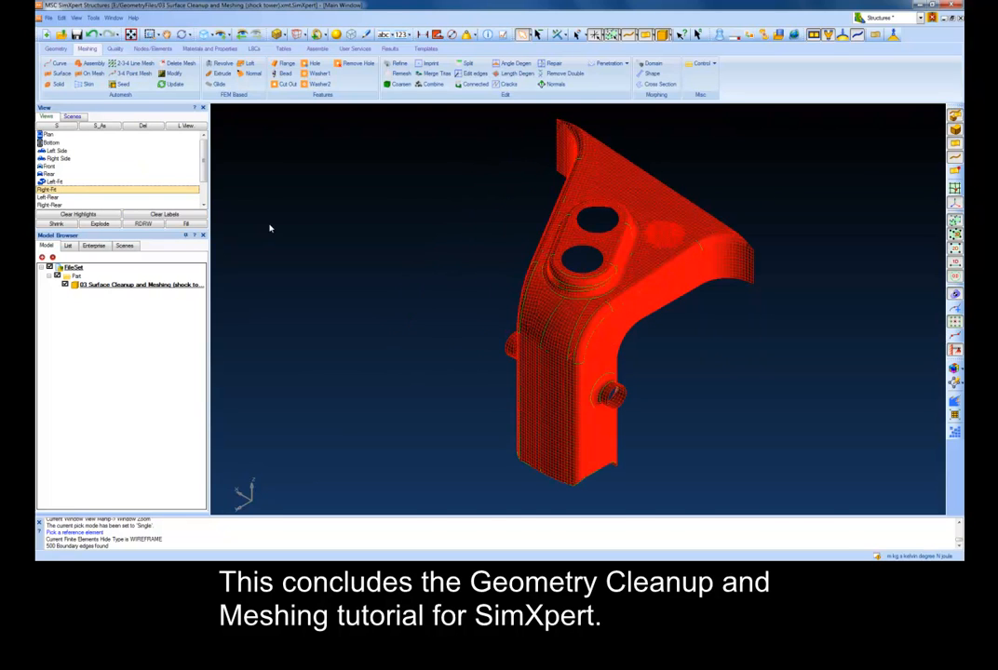